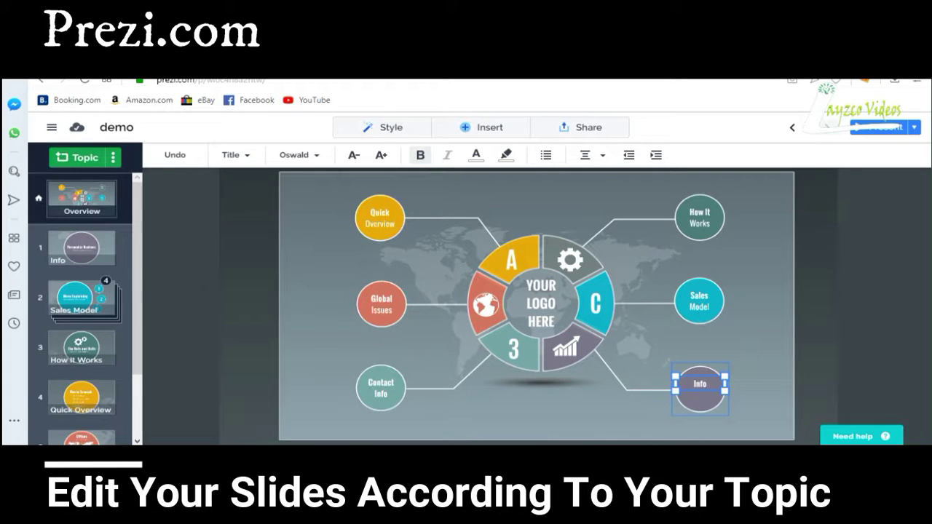
Complete the label of the purple Info circle on the overview so it reads "Info about presenter"
{"action": "type", "text": "about pres"}
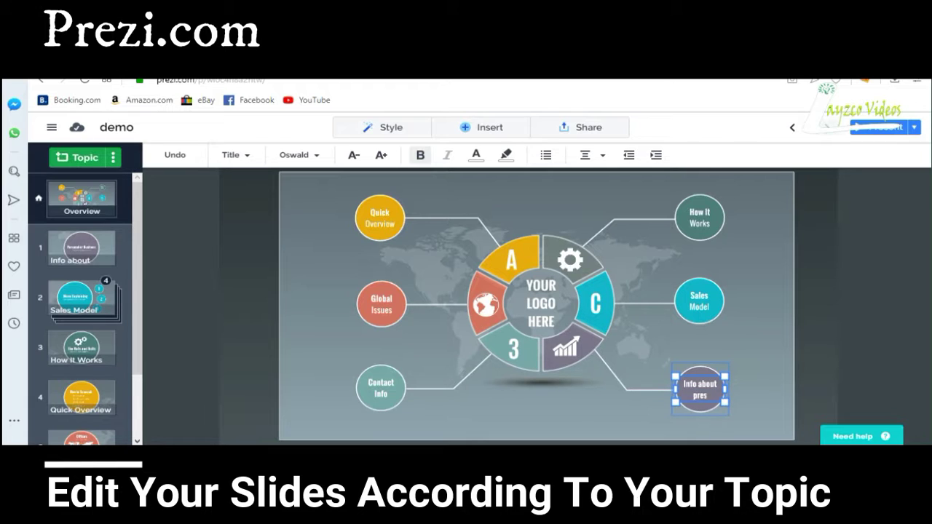
{"action": "type", "text": "enter"}
{"action": "key", "text": "Return"}
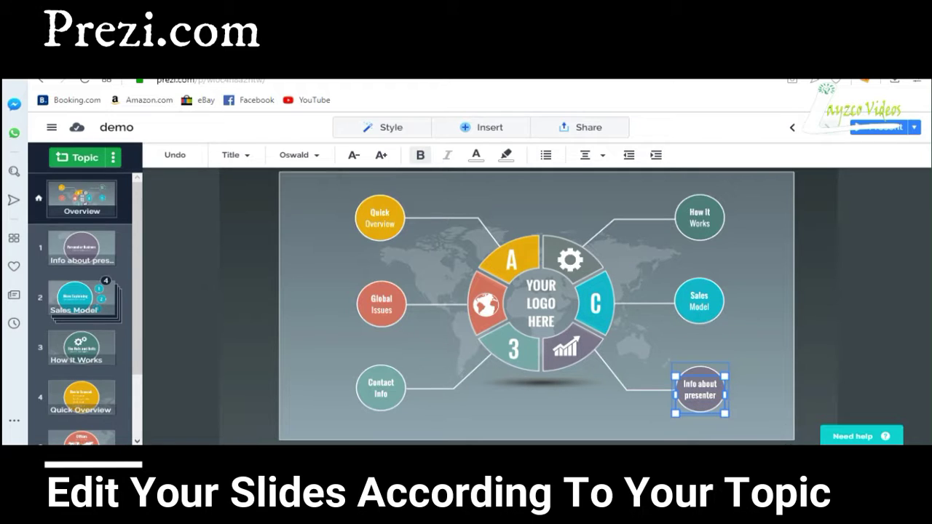
{"action": "key", "text": "BackSpace"}
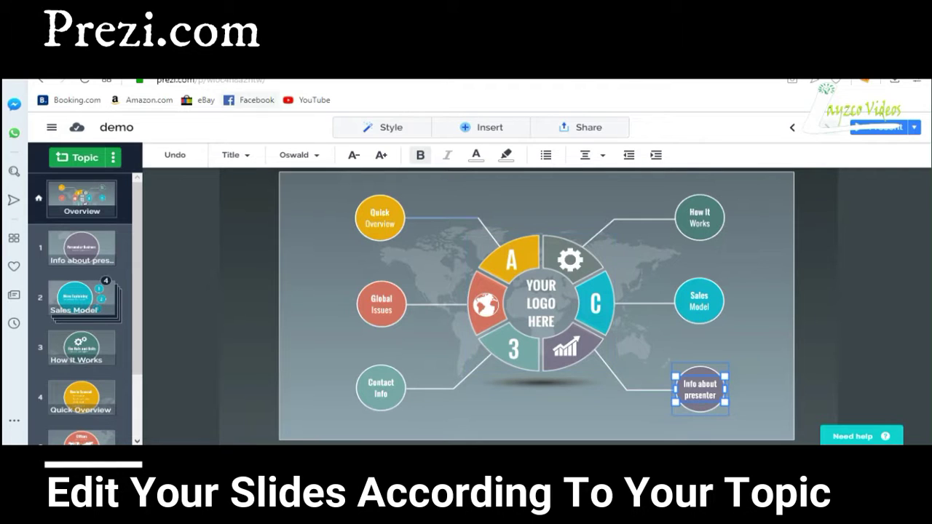
Open the "Info about presenter" topic from the overview
{"action": "left_click", "coordinate": [700, 345]}
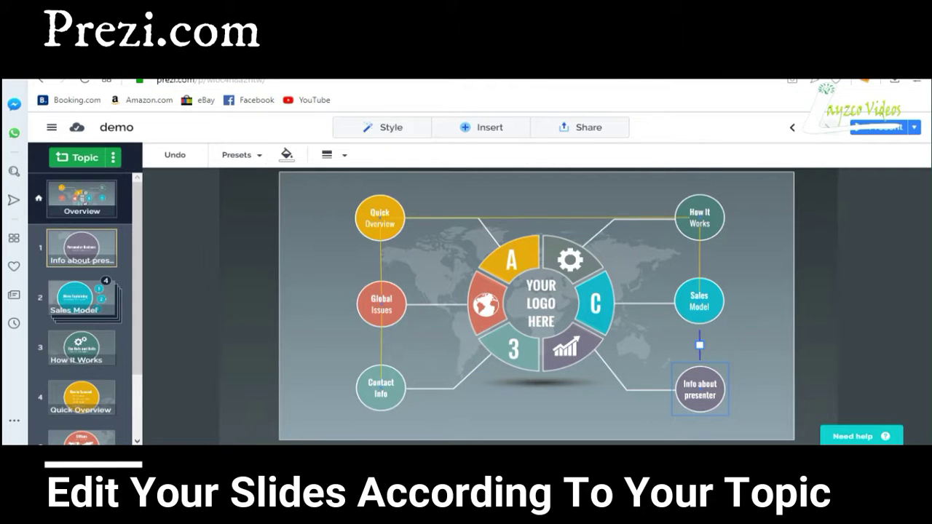
{"action": "left_click", "coordinate": [700, 405]}
{"action": "left_click", "coordinate": [701, 346]}
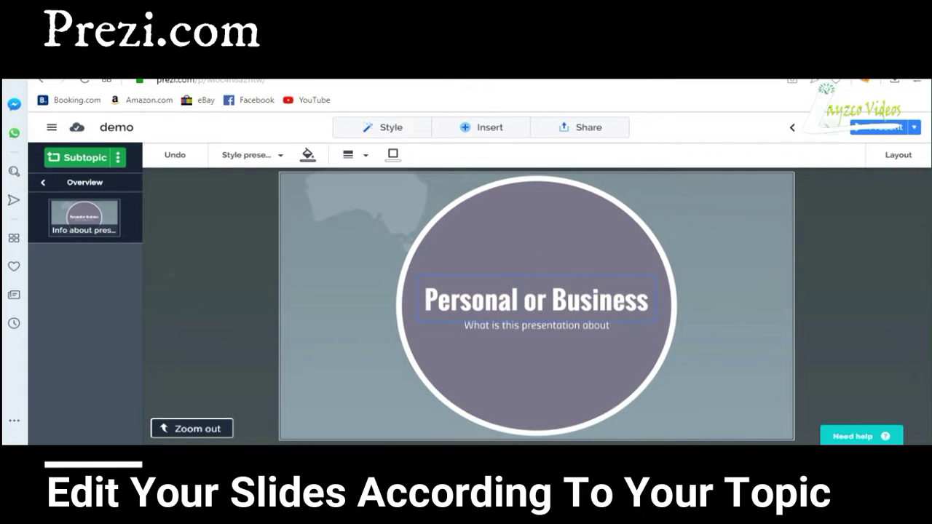
Replace the heading "Personal or Business" in the topic circle with "Layzco Videos"
{"action": "left_click", "coordinate": [536, 300]}
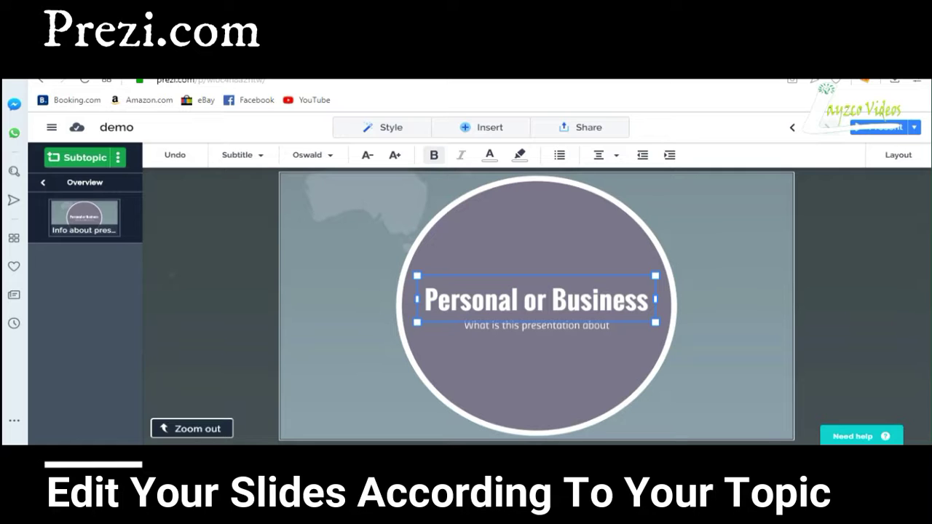
{"action": "key", "text": "ctrl+a"}
{"action": "key", "text": "BackSpace"}
{"action": "type", "text": "L"}
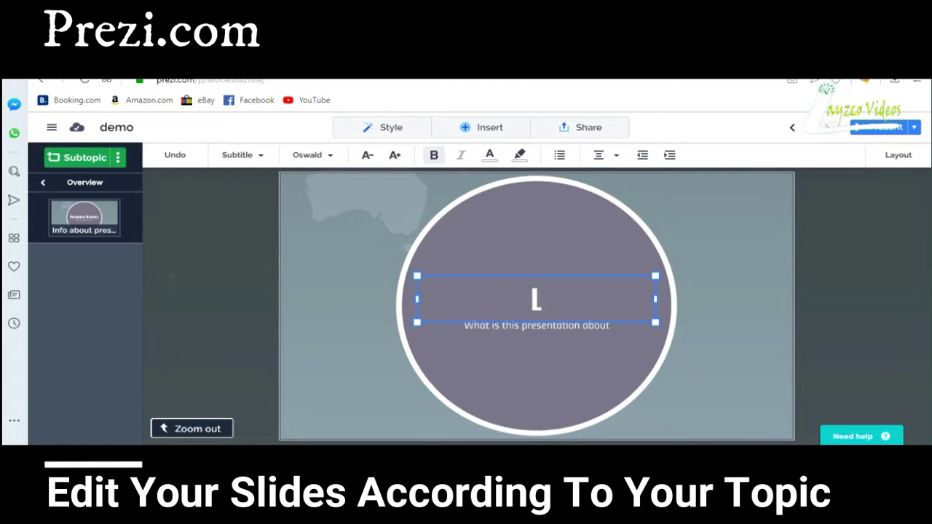
{"action": "type", "text": "a"}
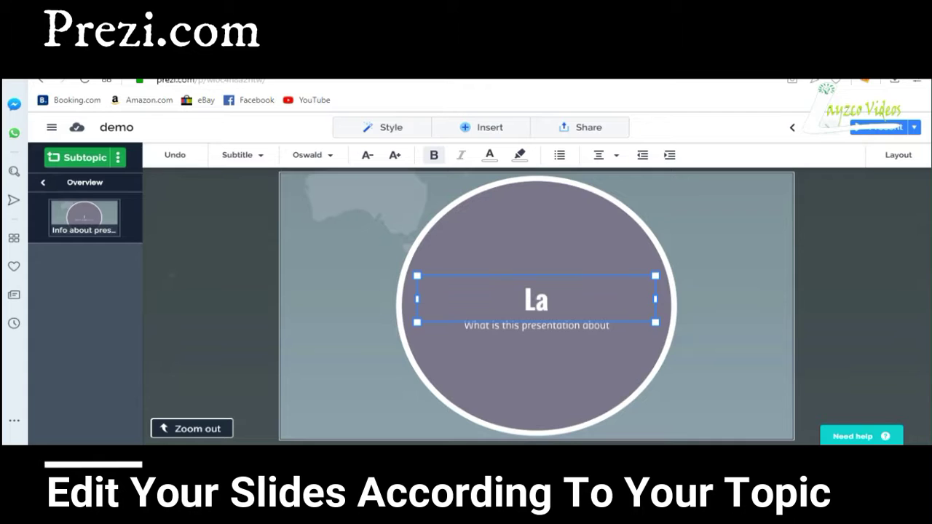
{"action": "type", "text": "yzco"}
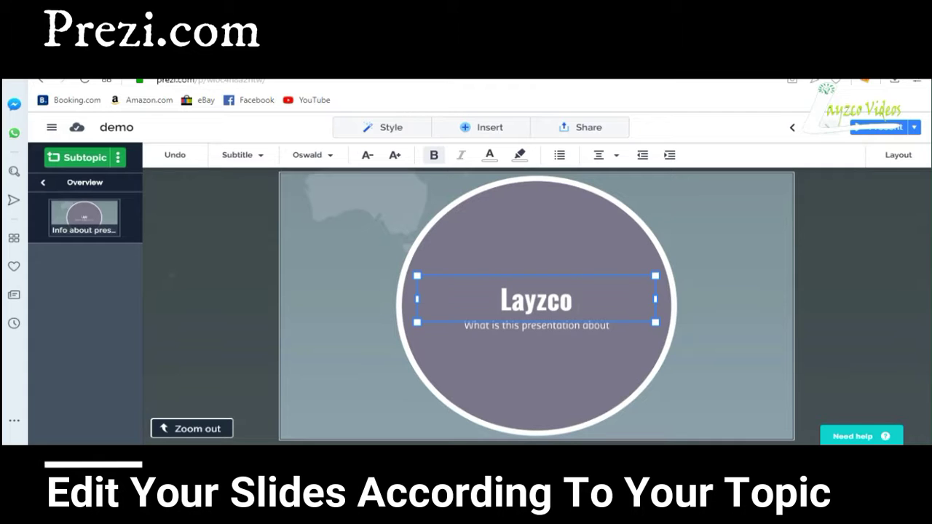
{"action": "type", "text": " B"}
{"action": "key", "text": "BackSpace"}
{"action": "type", "text": "Vid"}
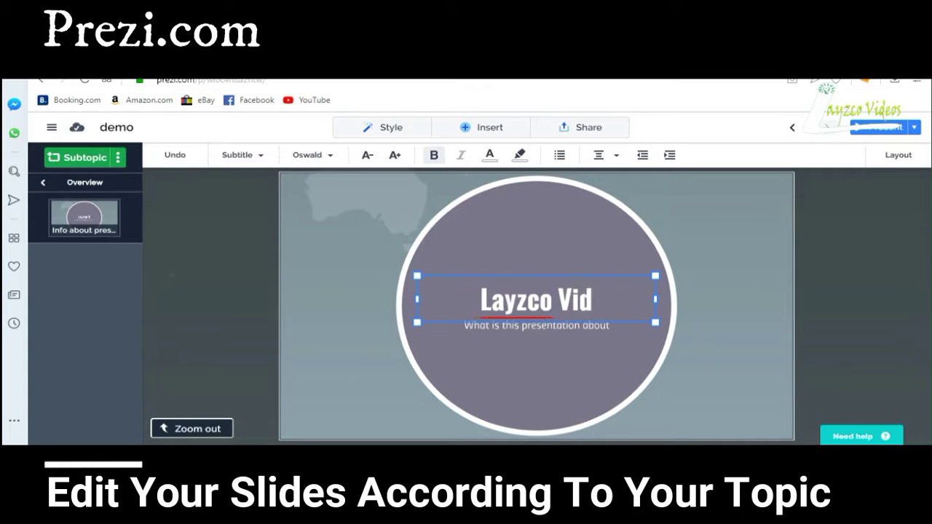
{"action": "type", "text": "eo"}
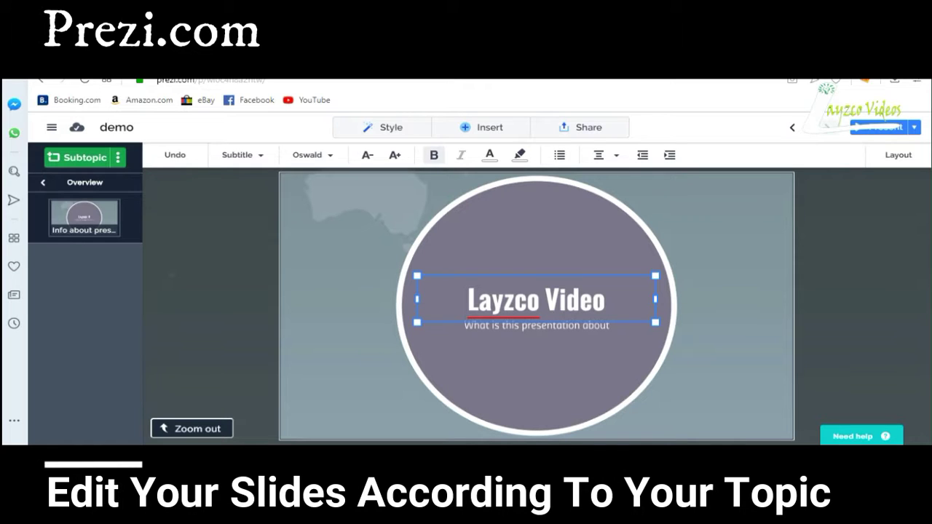
{"action": "left_click", "coordinate": [536, 325]}
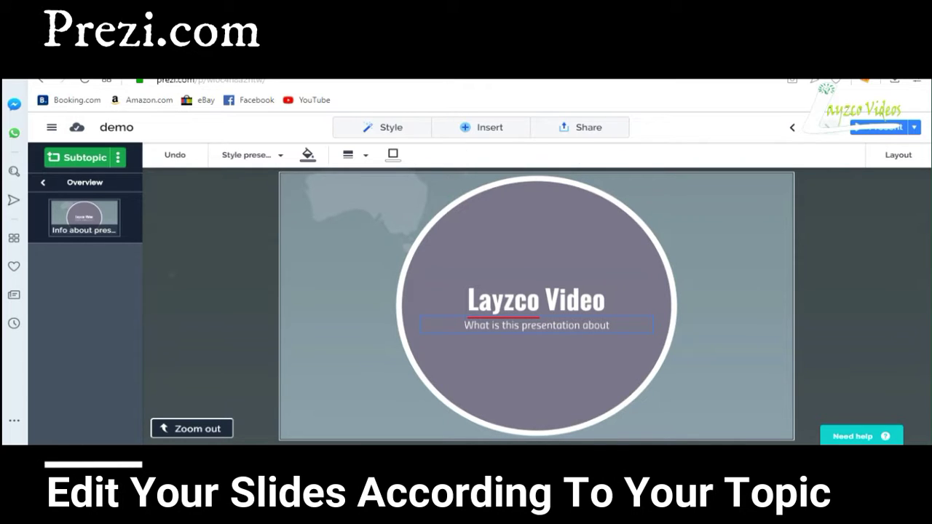
{"action": "left_click", "coordinate": [535, 299]}
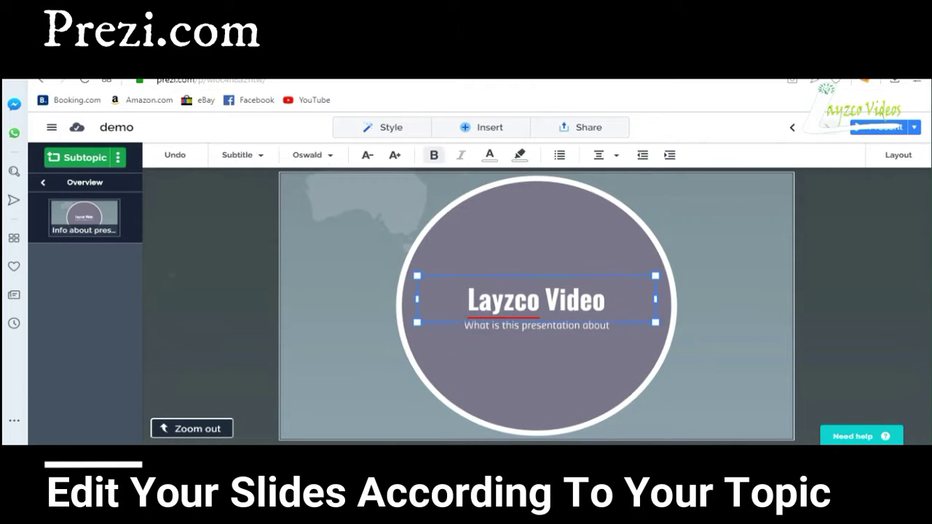
{"action": "type", "text": "s"}
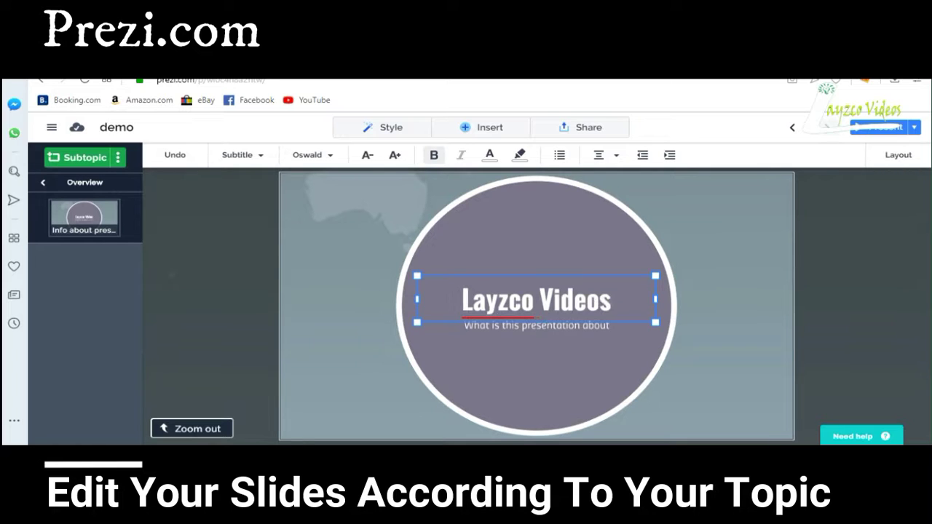
Replace the subtitle under the Layzco Videos heading with "how to make online presentation with prezi.com"
{"action": "left_click", "coordinate": [536, 326]}
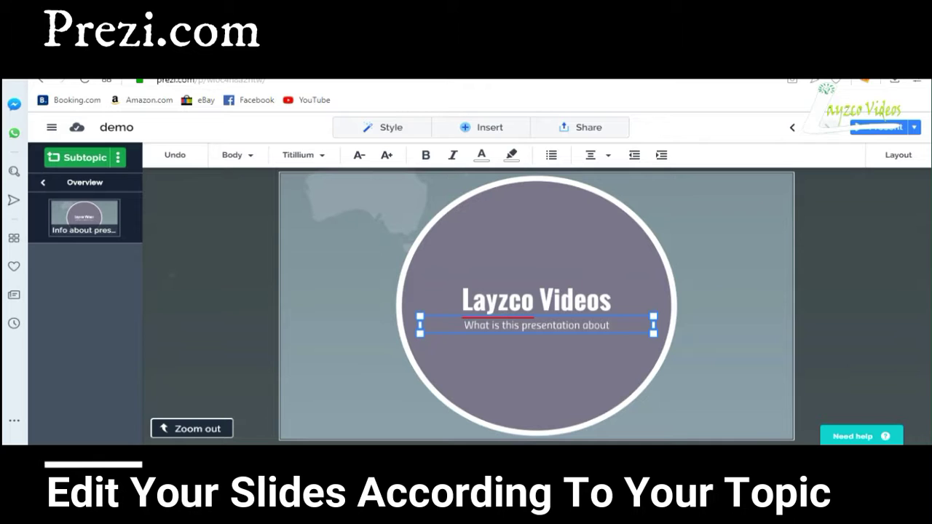
{"action": "key", "text": "BackSpace"}
{"action": "key", "text": "BackSpace"}
{"action": "key", "text": "BackSpace"}
{"action": "key", "text": "BackSpace"}
{"action": "key", "text": "BackSpace"}
{"action": "key", "text": "BackSpace"}
{"action": "key", "text": "BackSpace"}
{"action": "key", "text": "BackSpace"}
{"action": "key", "text": "BackSpace"}
{"action": "key", "text": "BackSpace"}
{"action": "key", "text": "BackSpace"}
{"action": "key", "text": "BackSpace"}
{"action": "key", "text": "BackSpace"}
{"action": "key", "text": "BackSpace"}
{"action": "key", "text": "BackSpace"}
{"action": "key", "text": "BackSpace"}
{"action": "key", "text": "BackSpace"}
{"action": "key", "text": "BackSpace"}
{"action": "key", "text": "BackSpace"}
{"action": "key", "text": "BackSpace"}
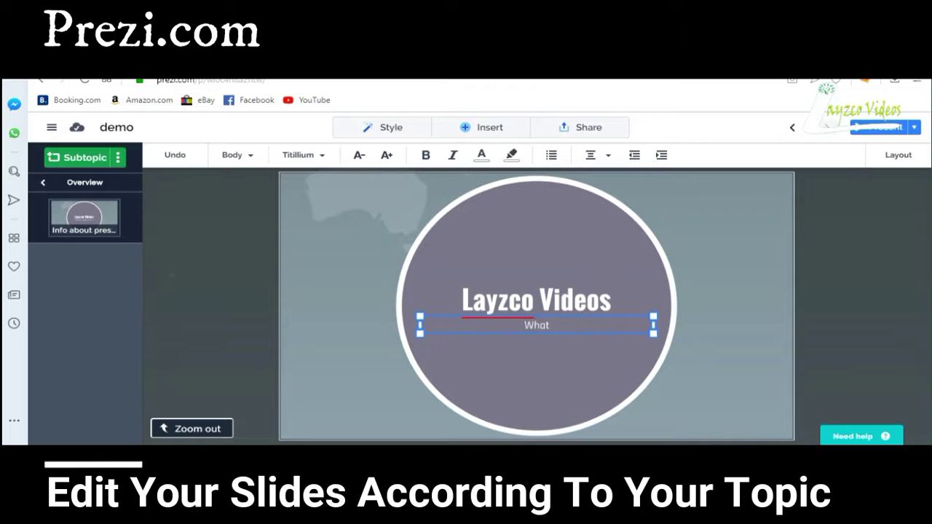
{"action": "key", "text": "BackSpace"}
{"action": "key", "text": "BackSpace"}
{"action": "key", "text": "BackSpace"}
{"action": "key", "text": "BackSpace"}
{"action": "type", "text": "how to make online"}
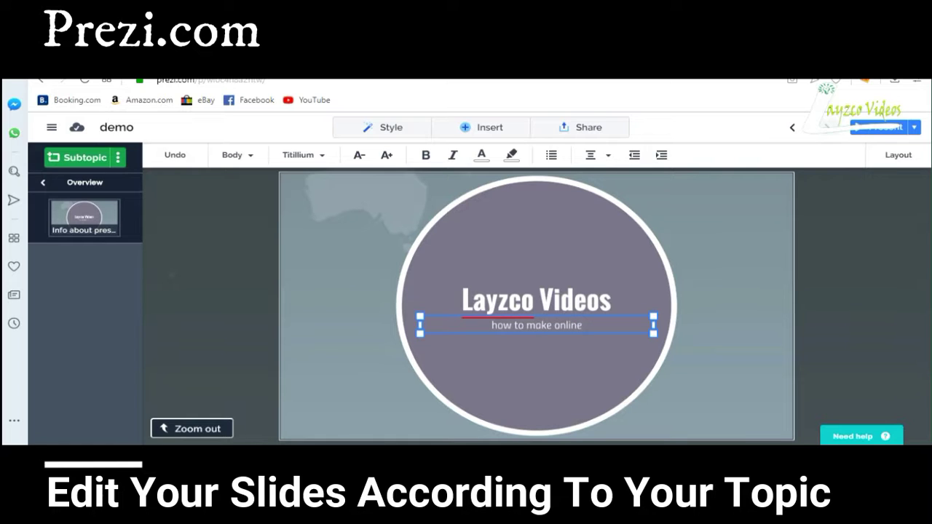
{"action": "type", "text": " presen"}
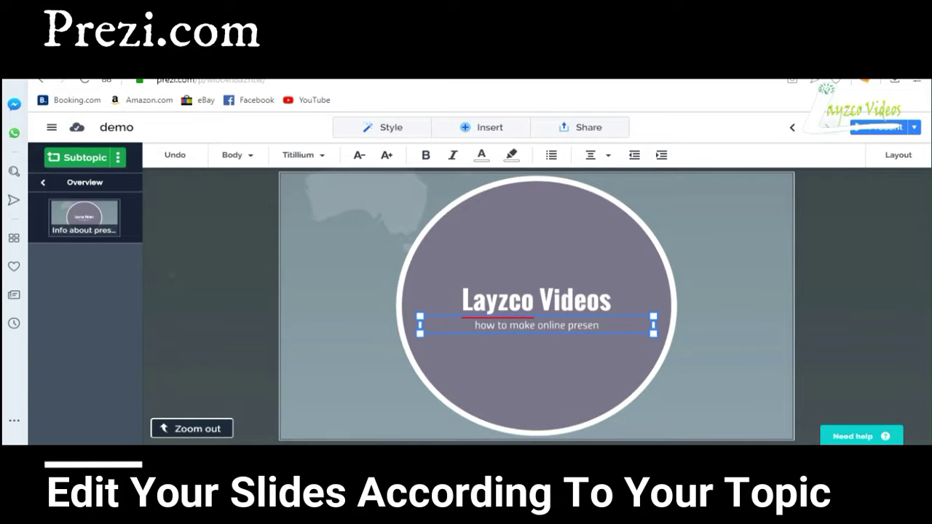
{"action": "type", "text": "tation"}
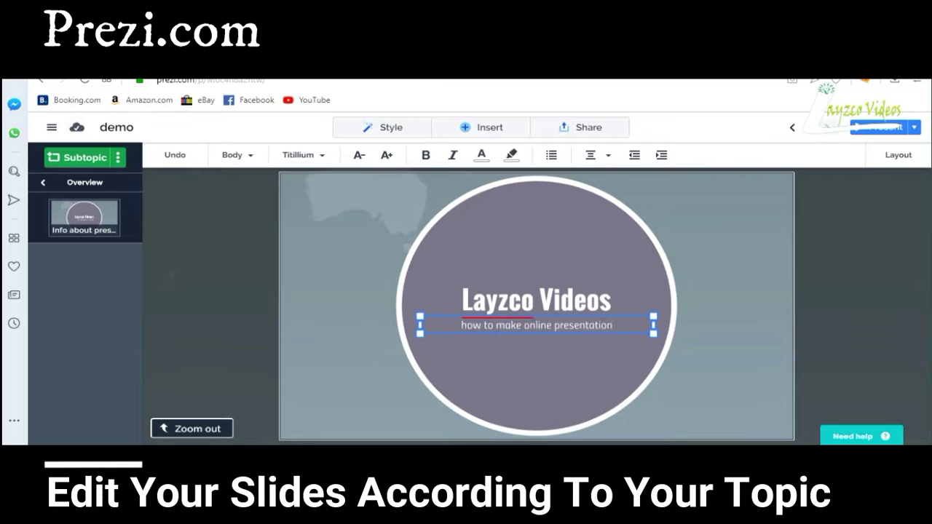
{"action": "type", "text": " with"}
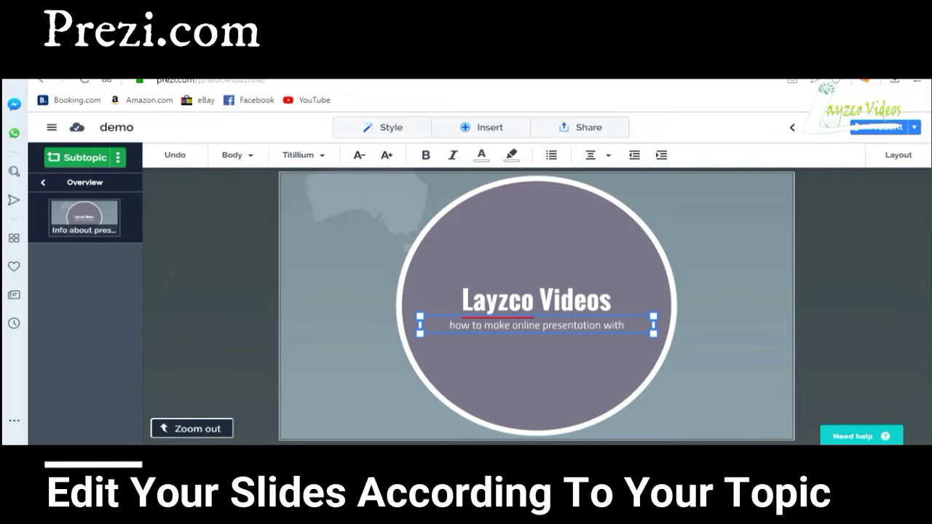
{"action": "type", "text": " pre"}
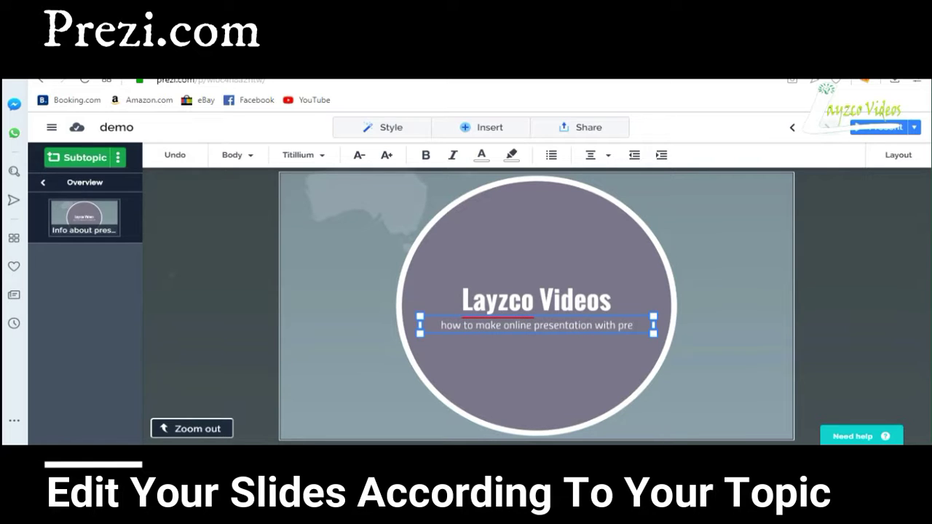
{"action": "type", "text": "zi"}
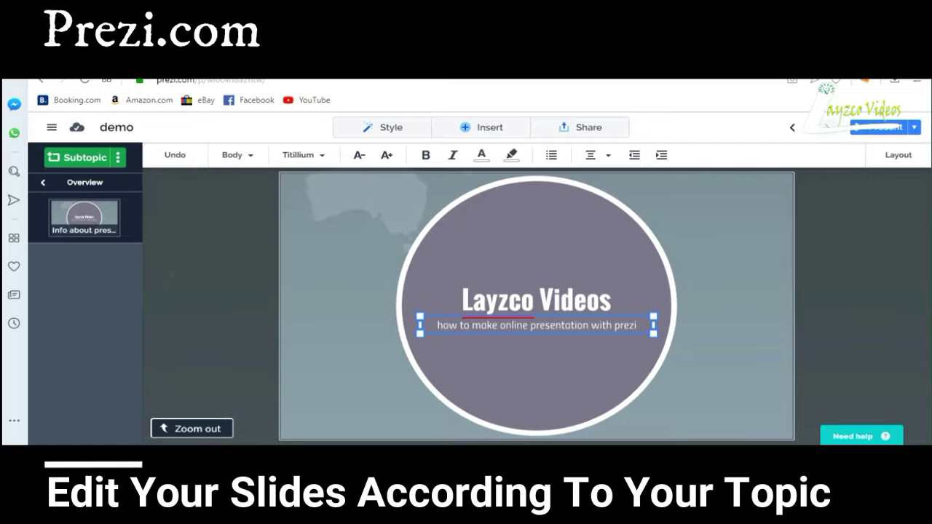
{"action": "type", "text": ".com"}
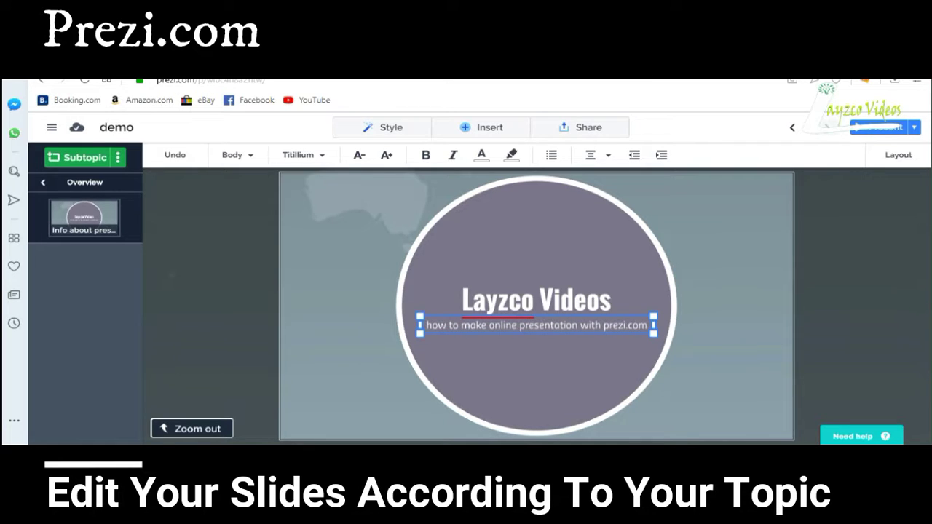
Return to the overview and open the Sales Model topic
{"action": "left_click", "coordinate": [191, 428]}
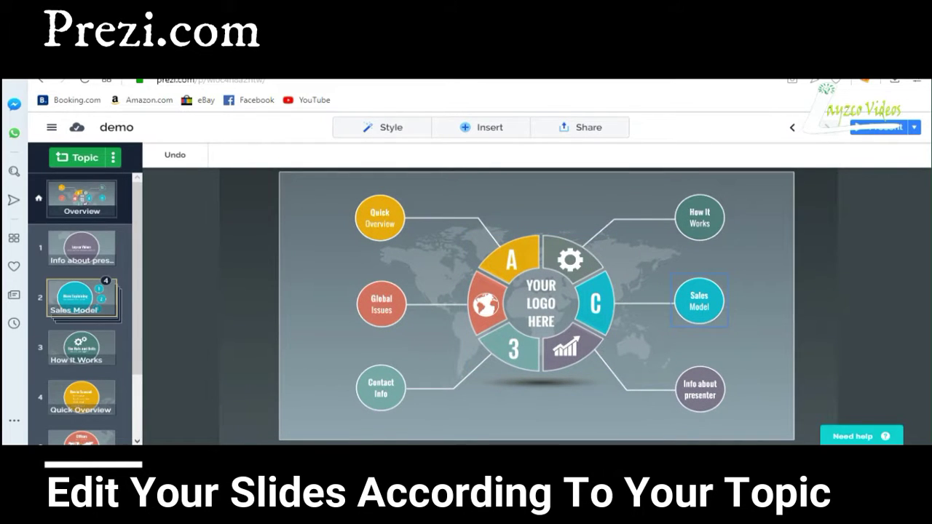
{"action": "left_click", "coordinate": [699, 301]}
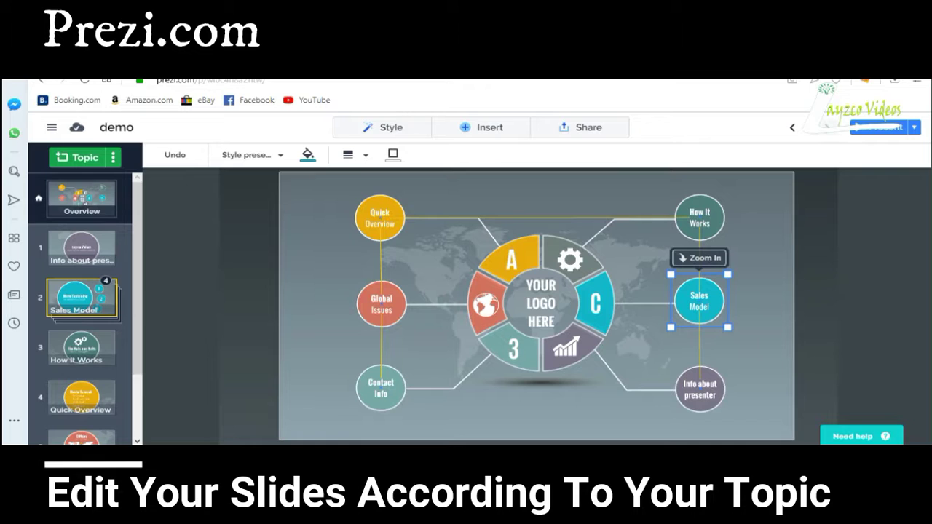
{"action": "left_click", "coordinate": [699, 258]}
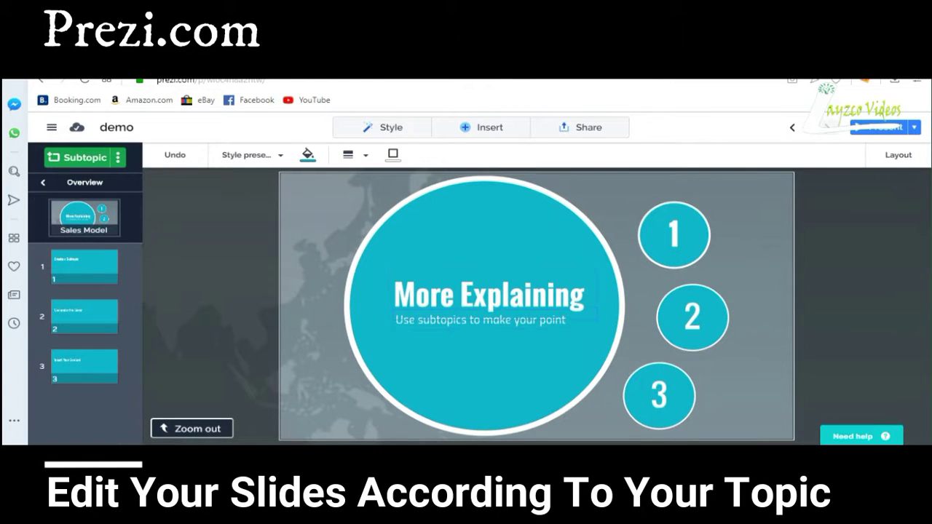
Replace the "More Explaining" heading with "Select Your topic name" and widen its text box leftwards
{"action": "left_click", "coordinate": [489, 294]}
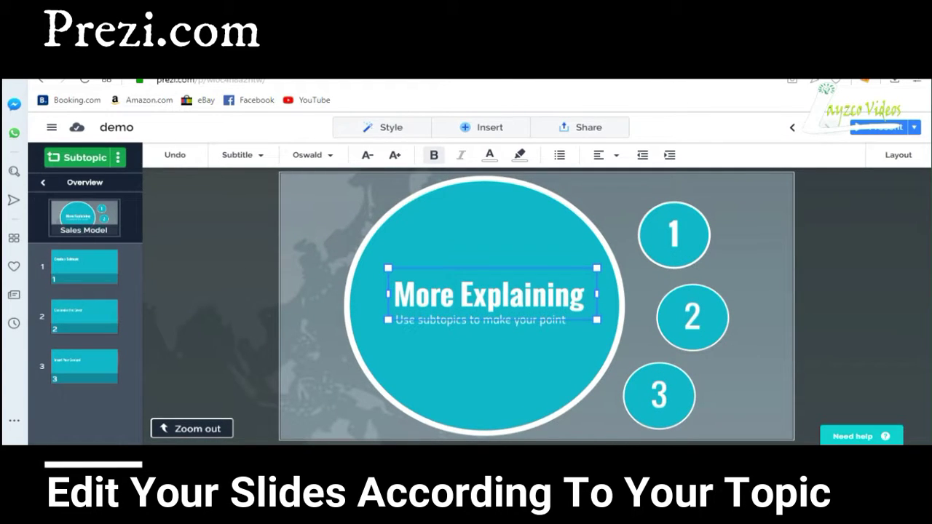
{"action": "key", "text": "BackSpace"}
{"action": "key", "text": "BackSpace"}
{"action": "key", "text": "BackSpace"}
{"action": "key", "text": "BackSpace"}
{"action": "key", "text": "BackSpace"}
{"action": "key", "text": "BackSpace"}
{"action": "key", "text": "BackSpace"}
{"action": "key", "text": "BackSpace"}
{"action": "key", "text": "BackSpace"}
{"action": "key", "text": "BackSpace"}
{"action": "key", "text": "BackSpace"}
{"action": "key", "text": "BackSpace"}
{"action": "key", "text": "BackSpace"}
{"action": "key", "text": "BackSpace"}
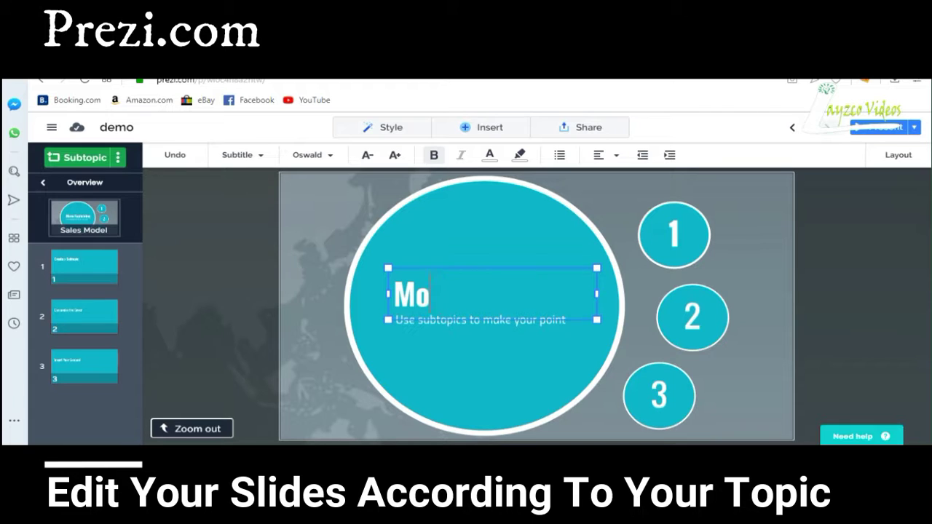
{"action": "key", "text": "BackSpace"}
{"action": "type", "text": "Sle"}
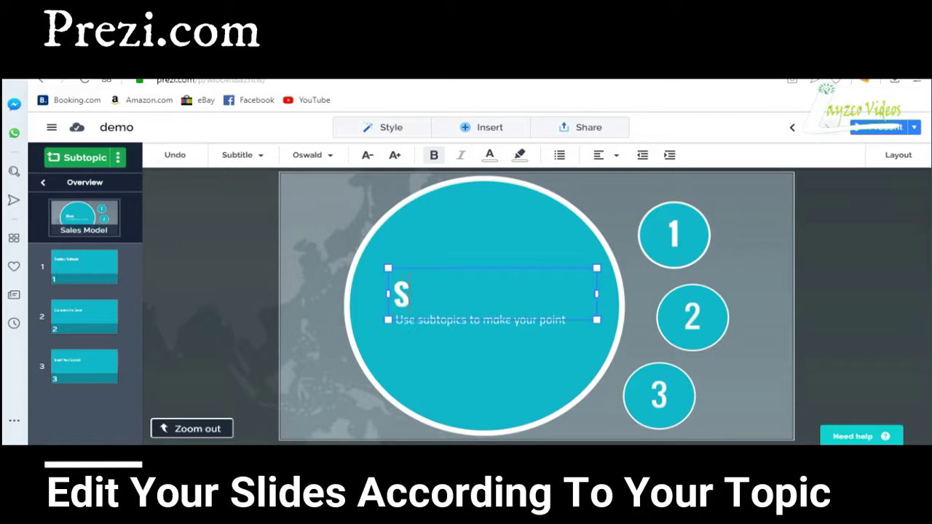
{"action": "key", "text": "BackSpace"}
{"action": "key", "text": "BackSpace"}
{"action": "type", "text": "elect"}
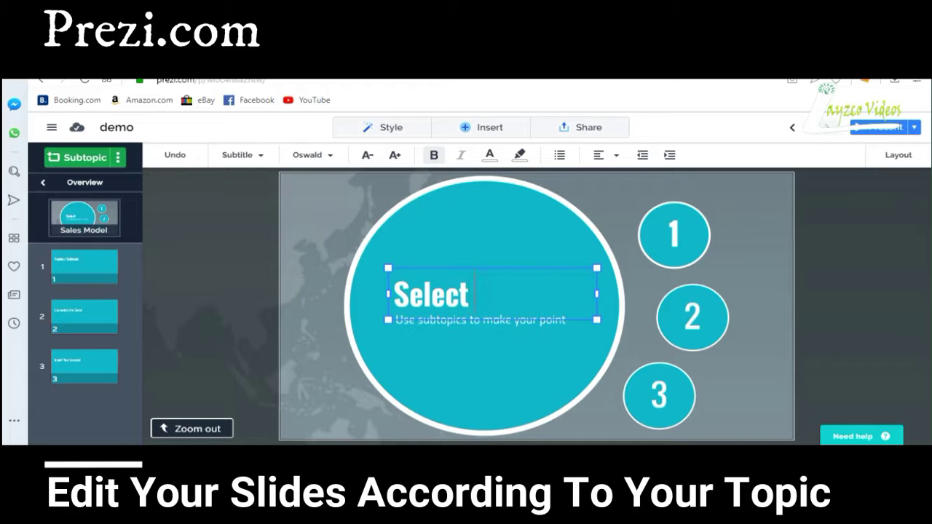
{"action": "type", "text": " yp"}
{"action": "key", "text": "BackSpace"}
{"action": "type", "text": "o"}
{"action": "key", "text": "BackSpace"}
{"action": "key", "text": "BackSpace"}
{"action": "type", "text": "Your"}
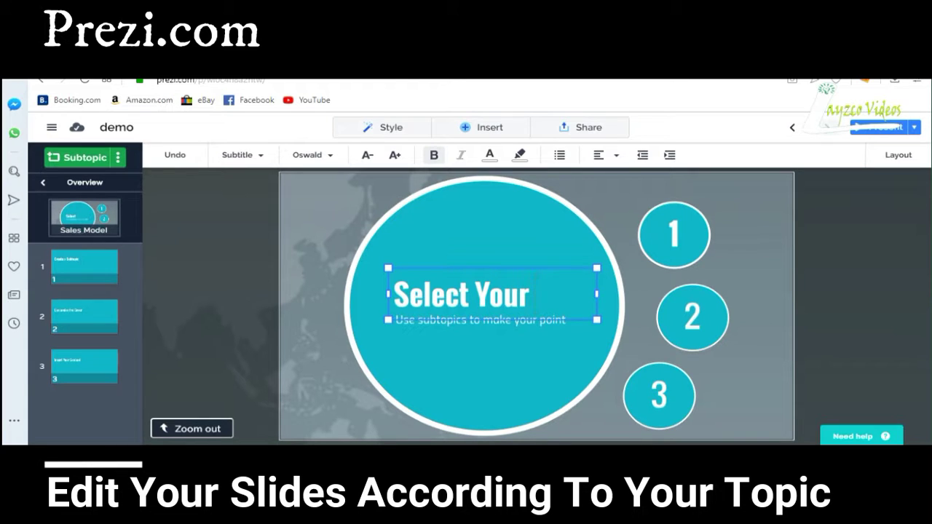
{"action": "type", "text": " top"}
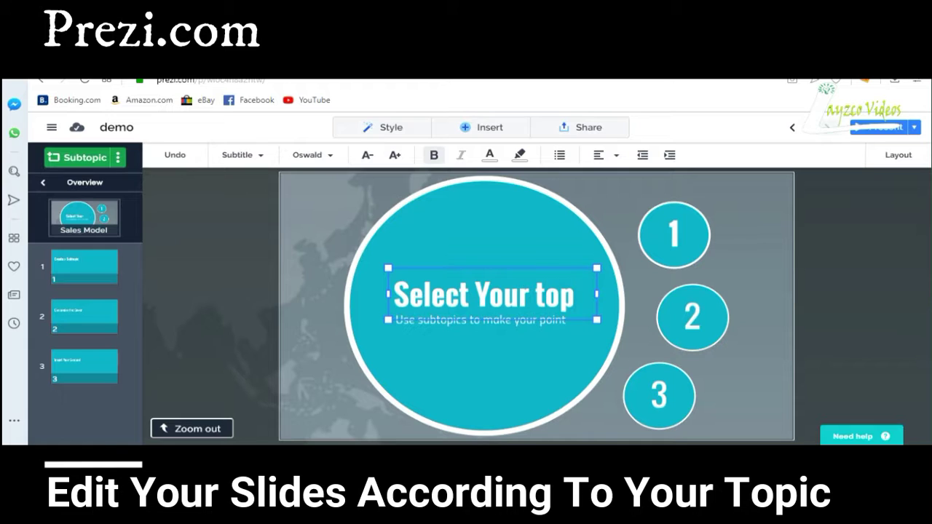
{"action": "type", "text": "ic na"}
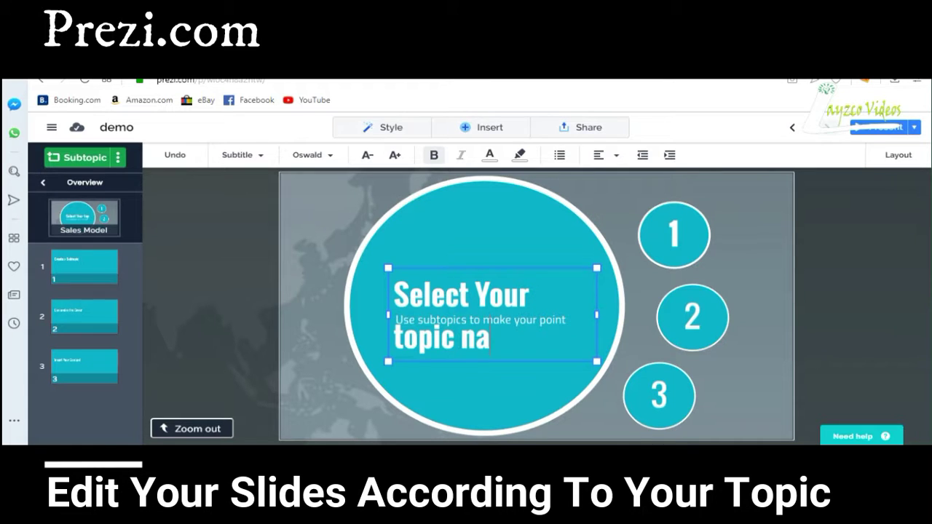
{"action": "type", "text": "me"}
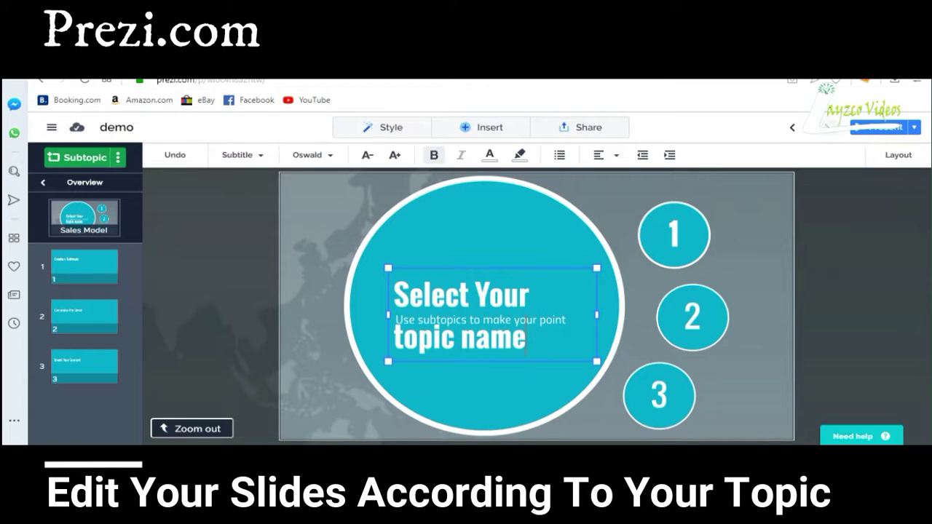
{"action": "left_click_drag", "start_coordinate": [388, 315], "coordinate": [361, 315]}
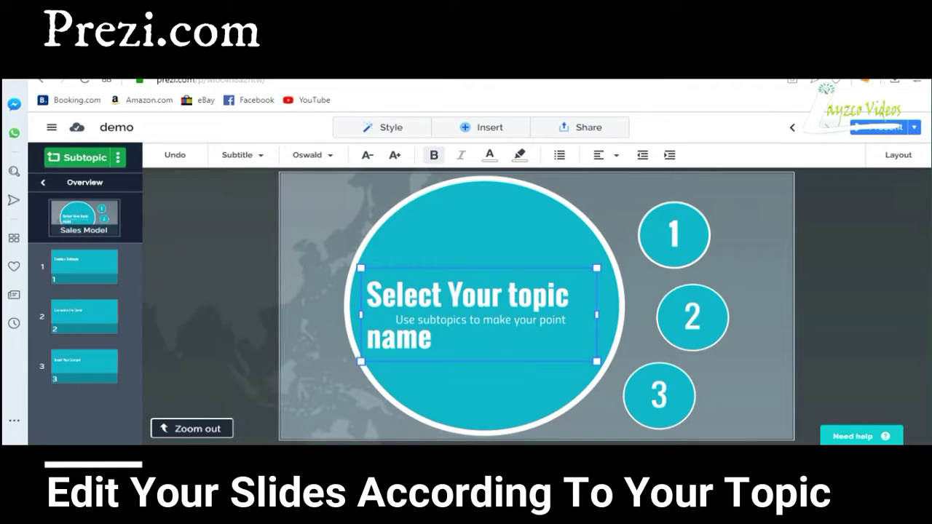
Widen the "Select Your topic name" heading's text box rightwards and reduce its font size until the heading fits on one line
{"action": "left_click_drag", "start_coordinate": [597, 314], "coordinate": [616, 315]}
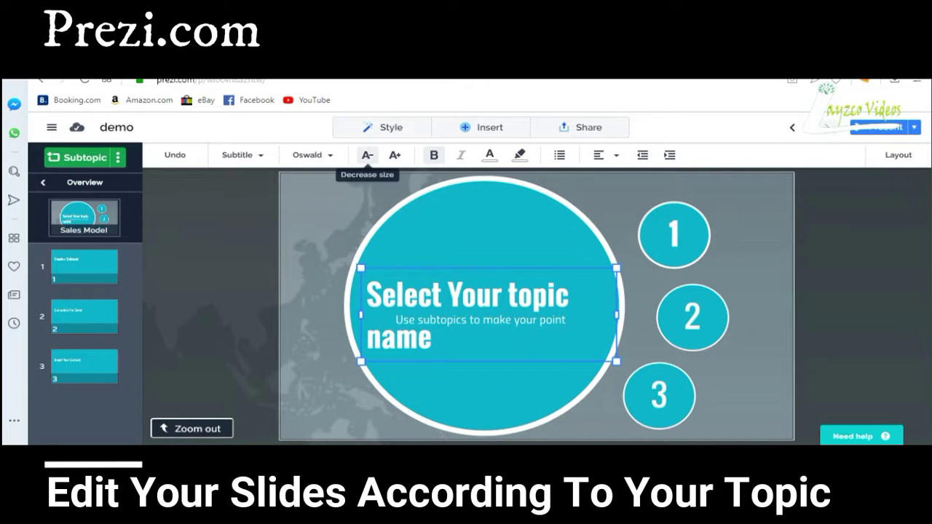
{"action": "left_click", "coordinate": [367, 155]}
{"action": "left_click", "coordinate": [367, 155]}
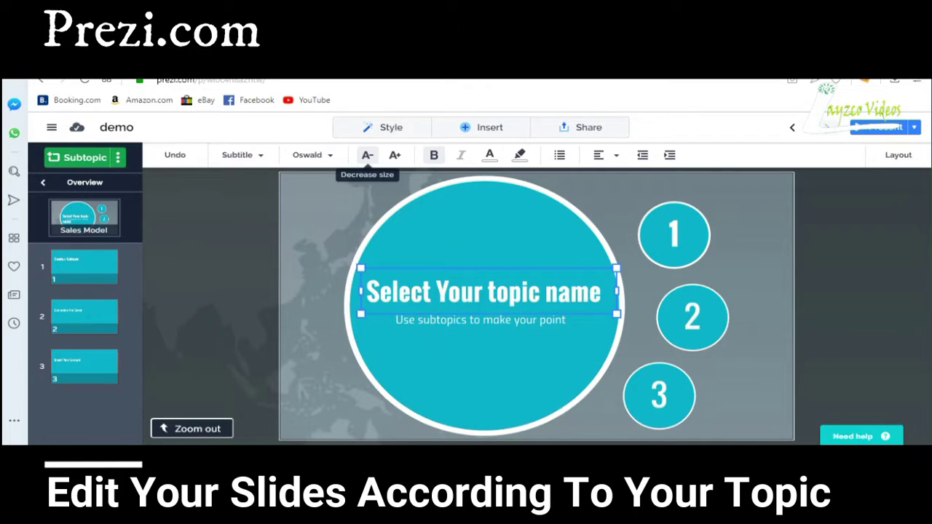
Replace the subtitle under the "Select Your topic name" heading with "one line definition"
{"action": "left_click", "coordinate": [479, 319]}
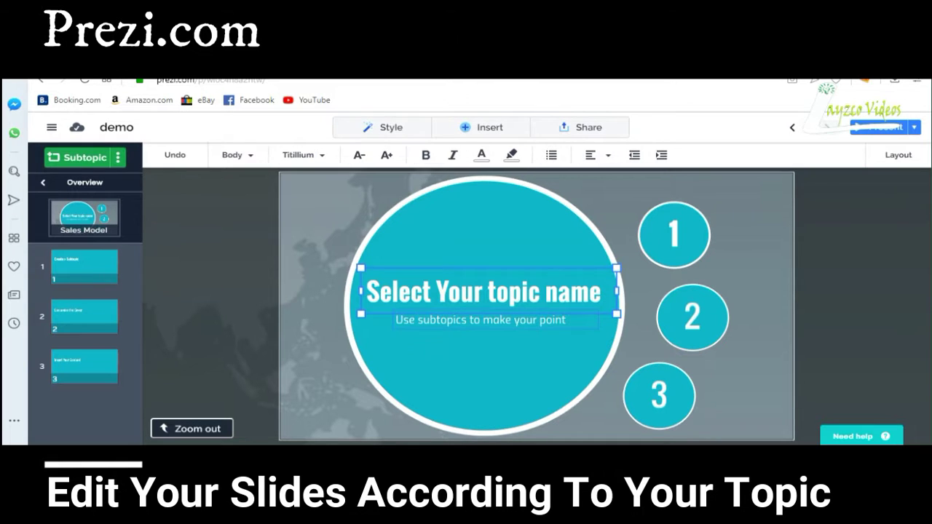
{"action": "type", "text": "one line definition"}
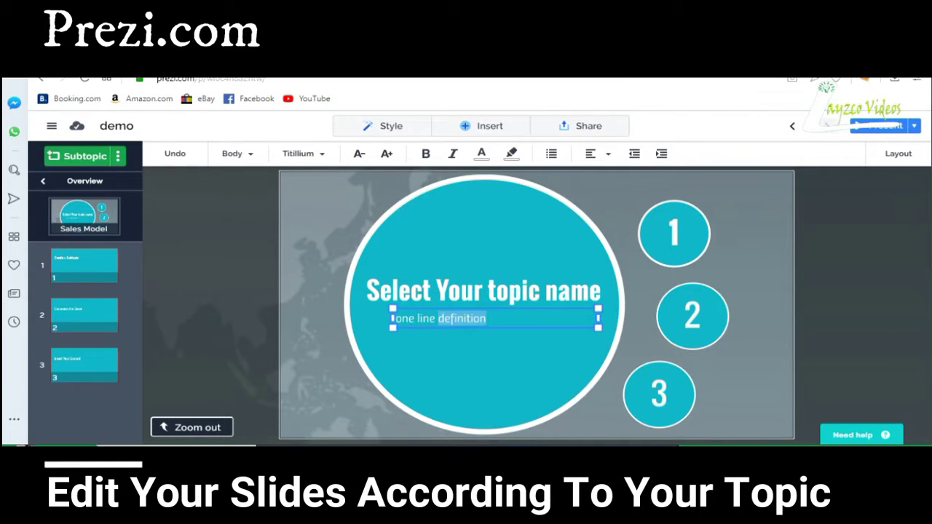
{"action": "left_click", "coordinate": [479, 318]}
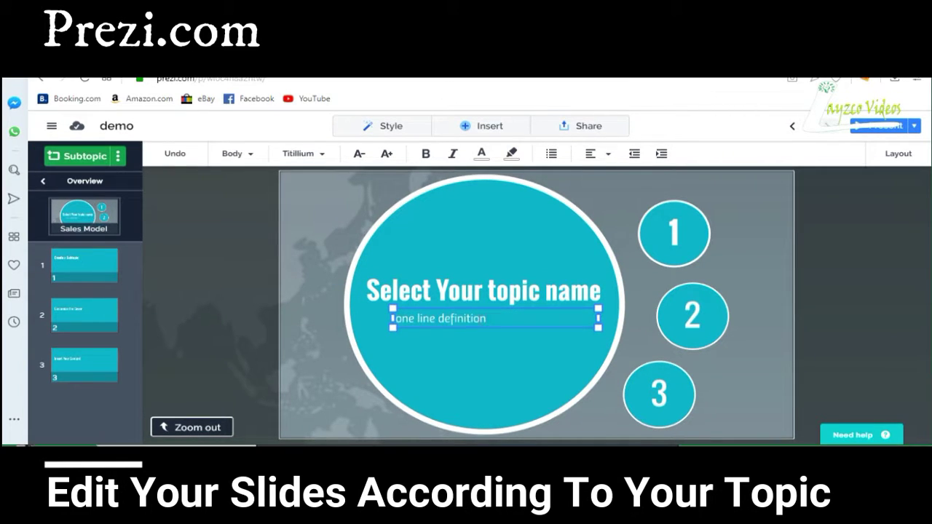
Open subtopic 1 and replace its "Create a Subtopic" heading with "write here your topic name"
{"action": "left_click", "coordinate": [673, 233]}
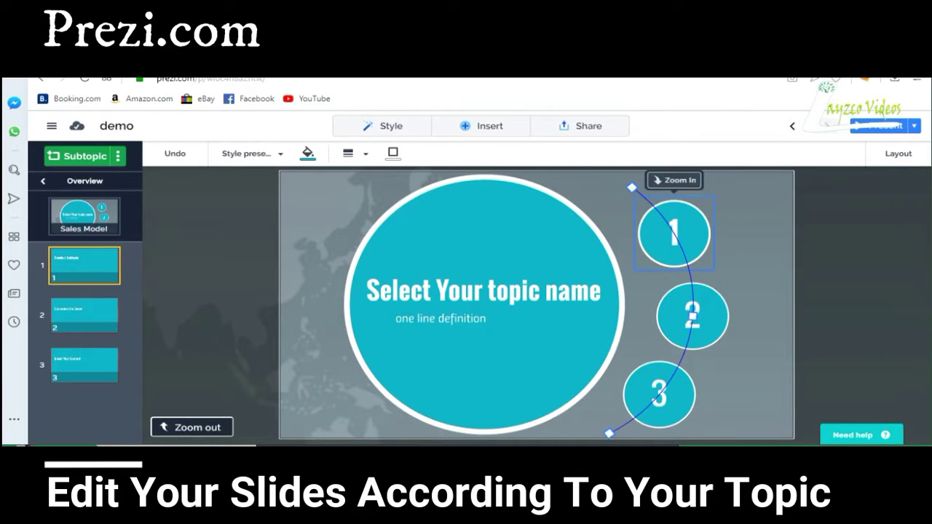
{"action": "left_click", "coordinate": [663, 181]}
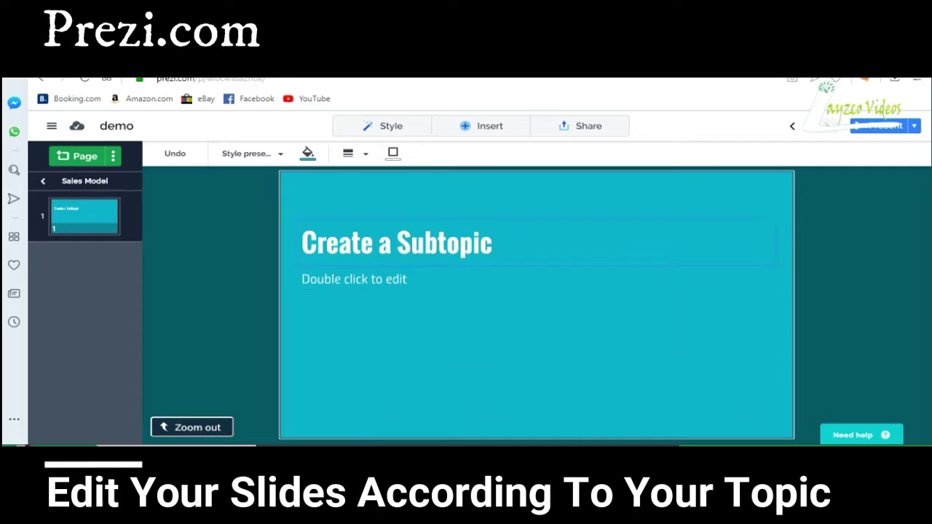
{"action": "left_click", "coordinate": [396, 243]}
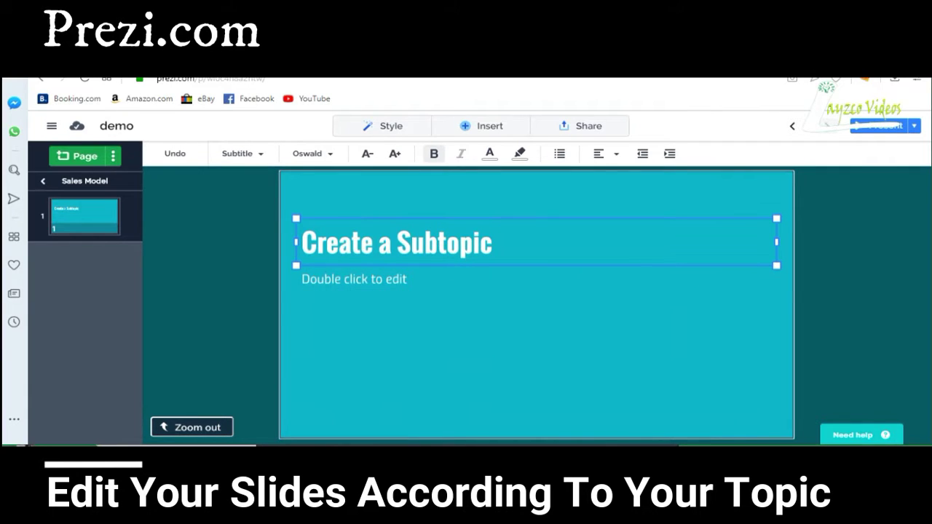
{"action": "key", "text": "BackSpace"}
{"action": "key", "text": "BackSpace"}
{"action": "key", "text": "BackSpace"}
{"action": "key", "text": "BackSpace"}
{"action": "key", "text": "BackSpace"}
{"action": "key", "text": "BackSpace"}
{"action": "key", "text": "BackSpace"}
{"action": "key", "text": "BackSpace"}
{"action": "key", "text": "BackSpace"}
{"action": "key", "text": "BackSpace"}
{"action": "key", "text": "BackSpace"}
{"action": "key", "text": "BackSpace"}
{"action": "key", "text": "BackSpace"}
{"action": "key", "text": "BackSpace"}
{"action": "key", "text": "BackSpace"}
{"action": "key", "text": "BackSpace"}
{"action": "key", "text": "BackSpace"}
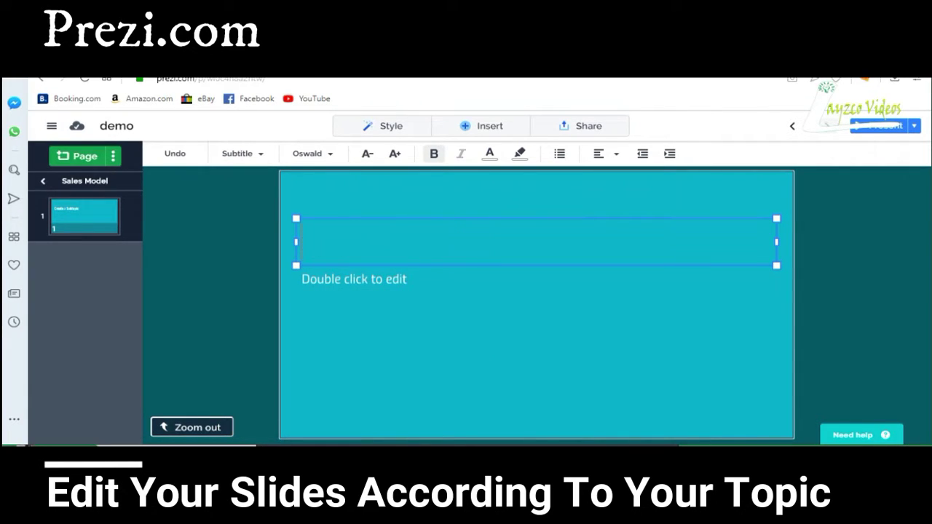
{"action": "type", "text": "write"}
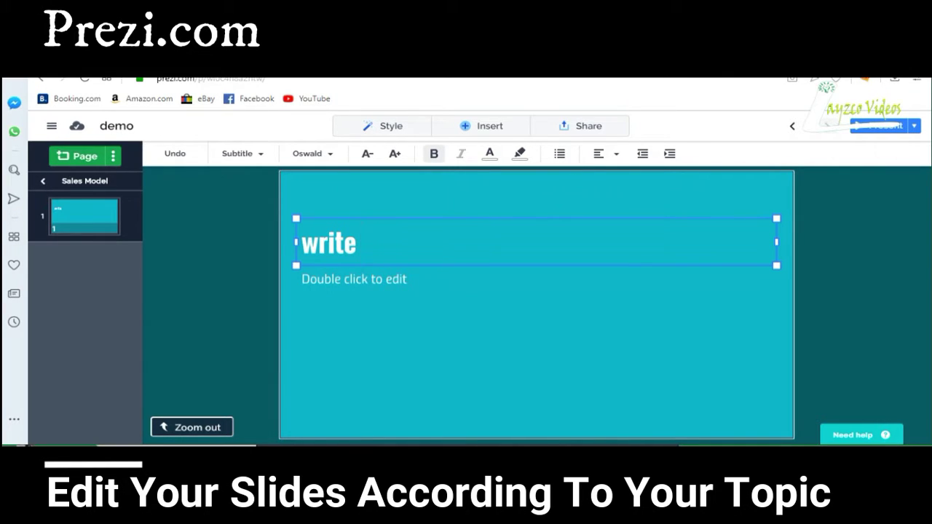
{"action": "type", "text": " here"}
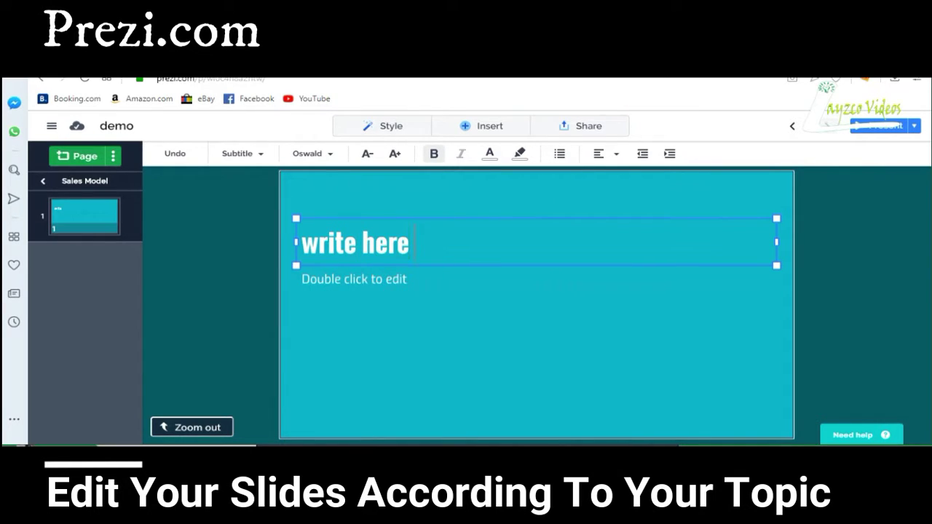
{"action": "type", "text": " your"}
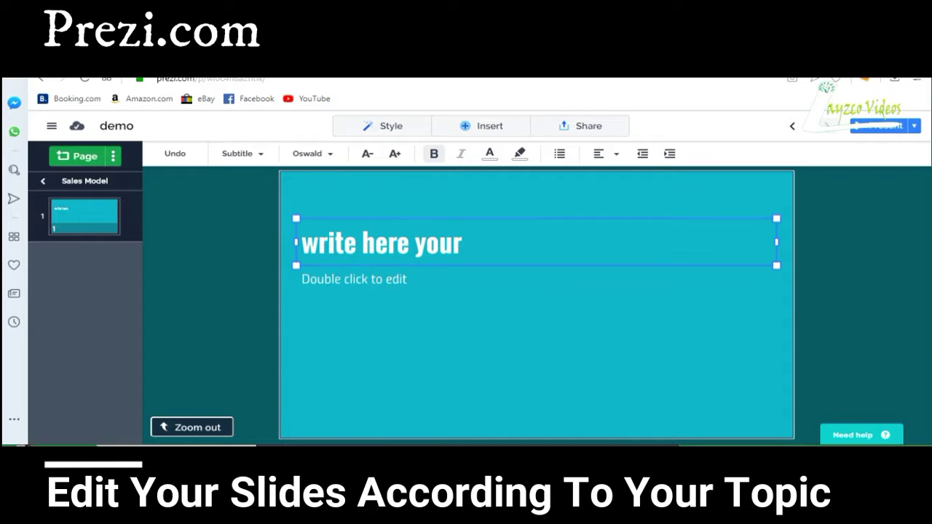
{"action": "type", "text": " ti"}
{"action": "key", "text": "BackSpace"}
{"action": "type", "text": "op"}
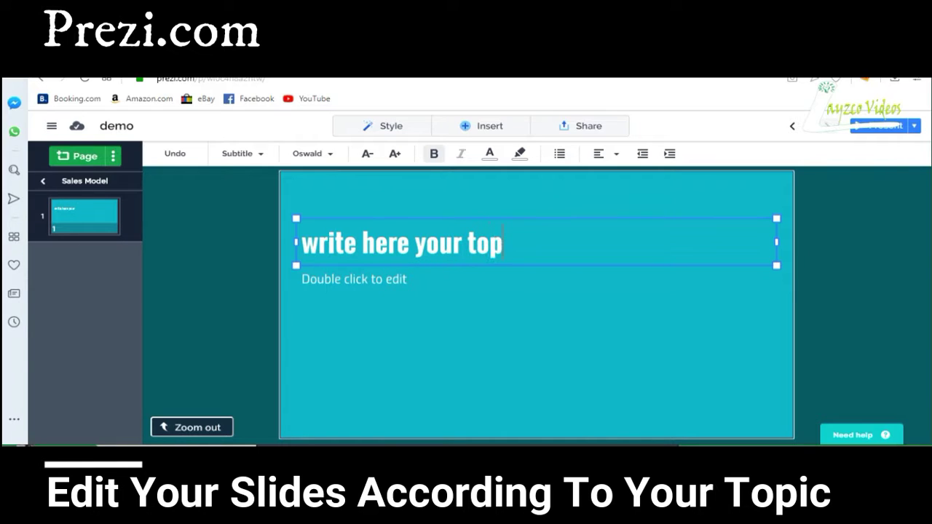
{"action": "type", "text": "ic name"}
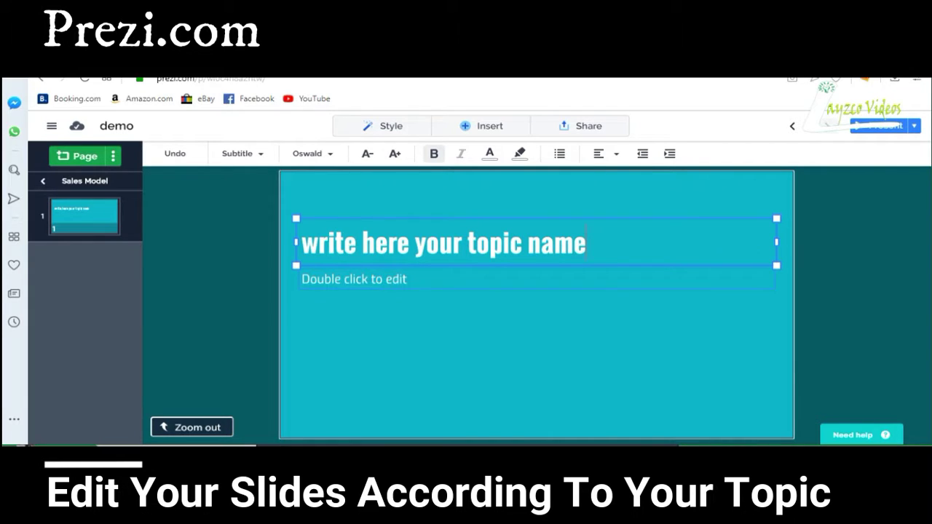
Replace the placeholder text under subtopic 1's heading with "discus here detail about topic" and return to the Sales Model topic
{"action": "left_click", "coordinate": [354, 278]}
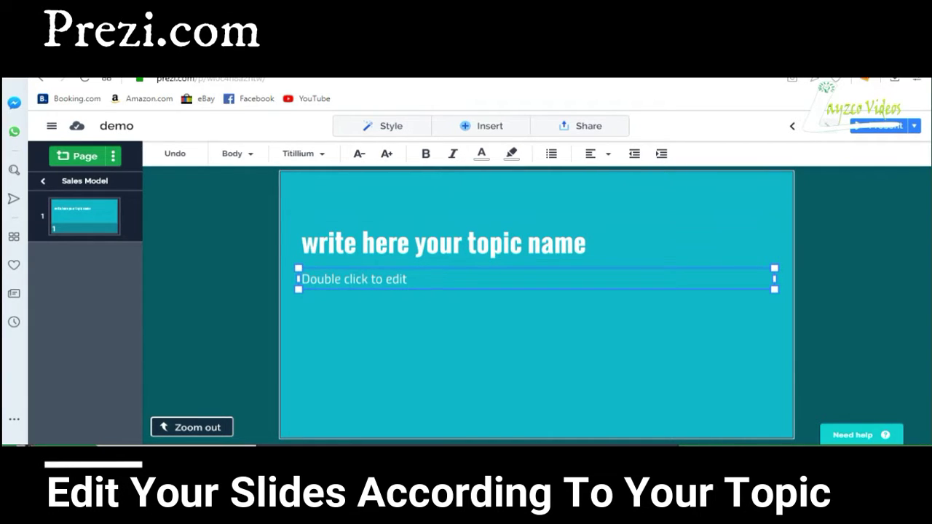
{"action": "double_click", "coordinate": [354, 279]}
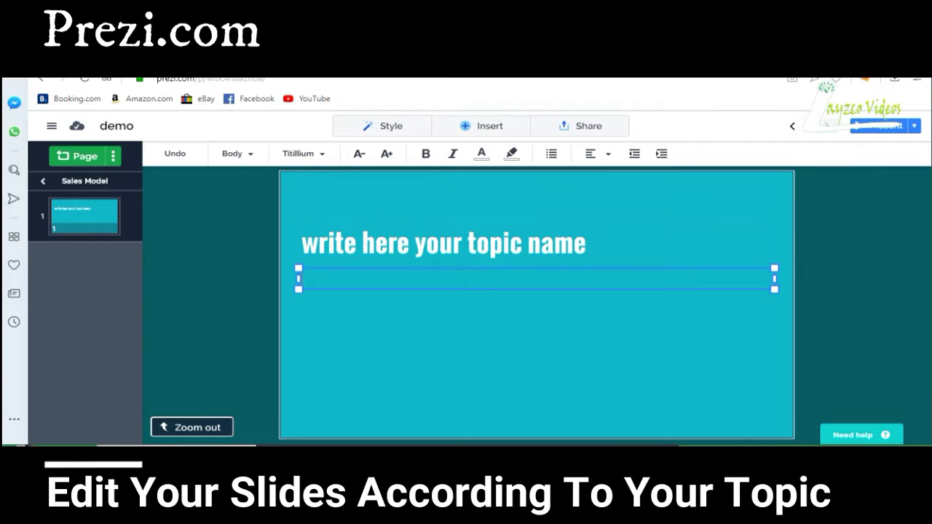
{"action": "type", "text": "discus here detail about topi"}
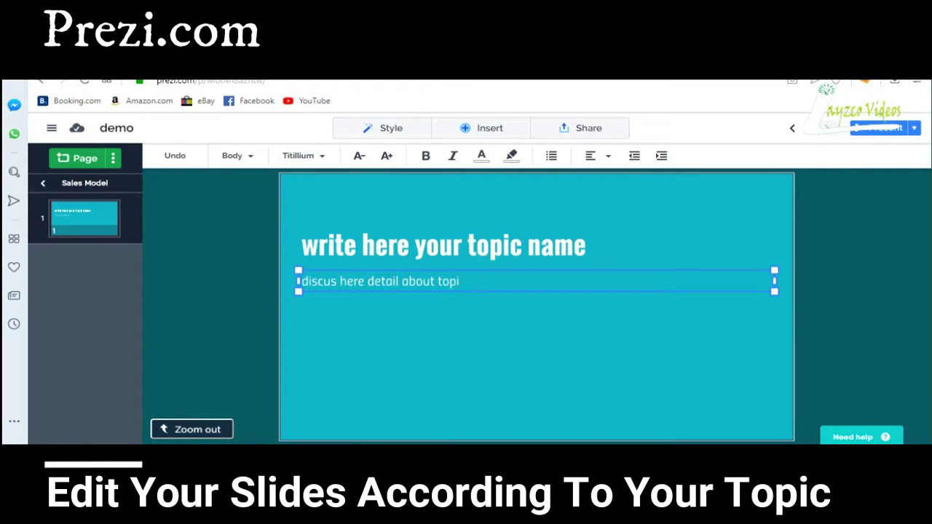
{"action": "type", "text": "c"}
{"action": "key", "text": "Escape"}
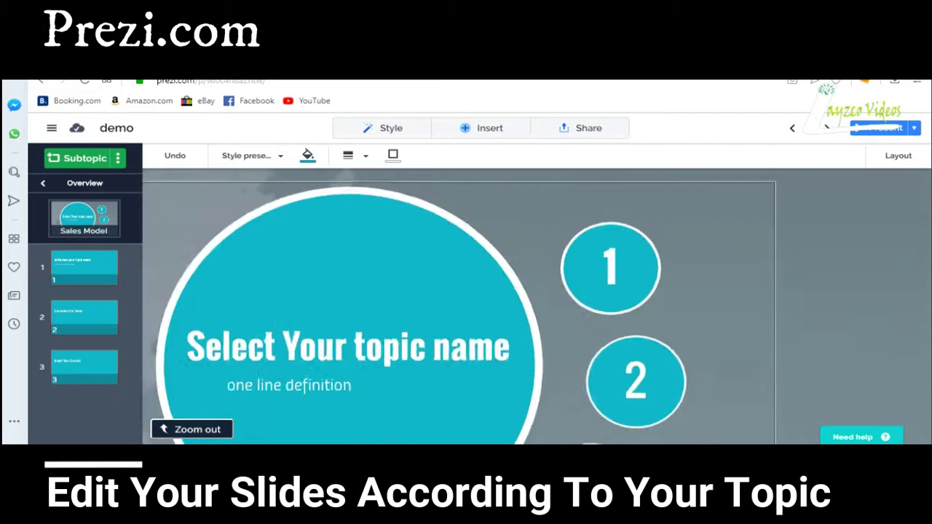
Replace the label "1" in the first subtopic circle with "definition"
{"action": "left_click", "coordinate": [673, 236]}
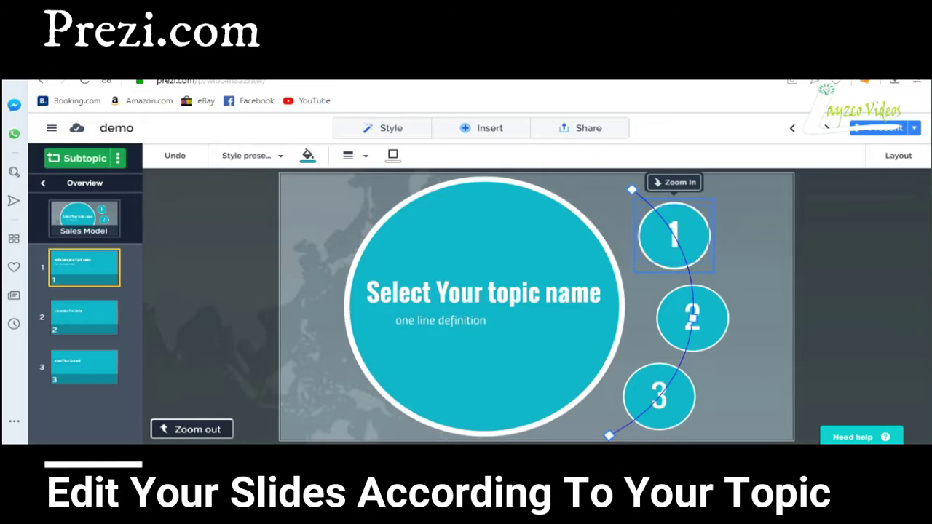
{"action": "left_click", "coordinate": [673, 235]}
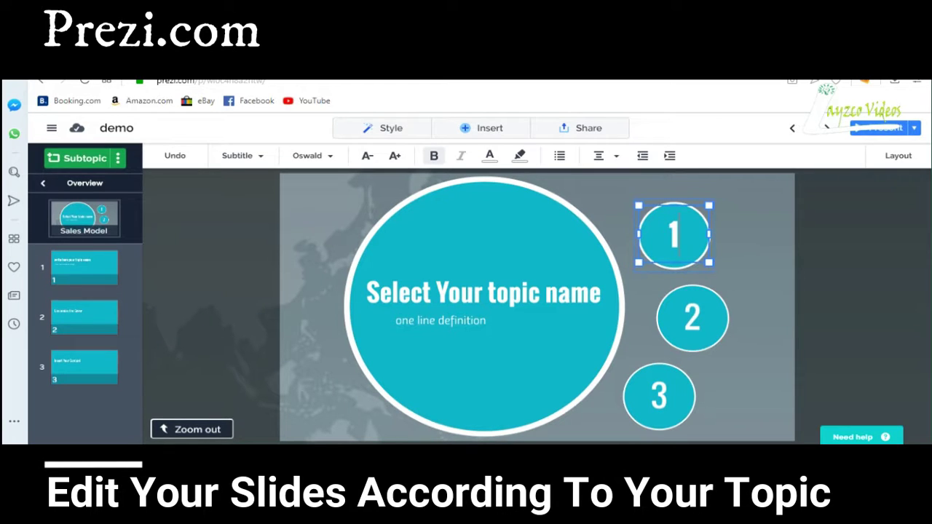
{"action": "key", "text": "BackSpace"}
{"action": "type", "text": "definition"}
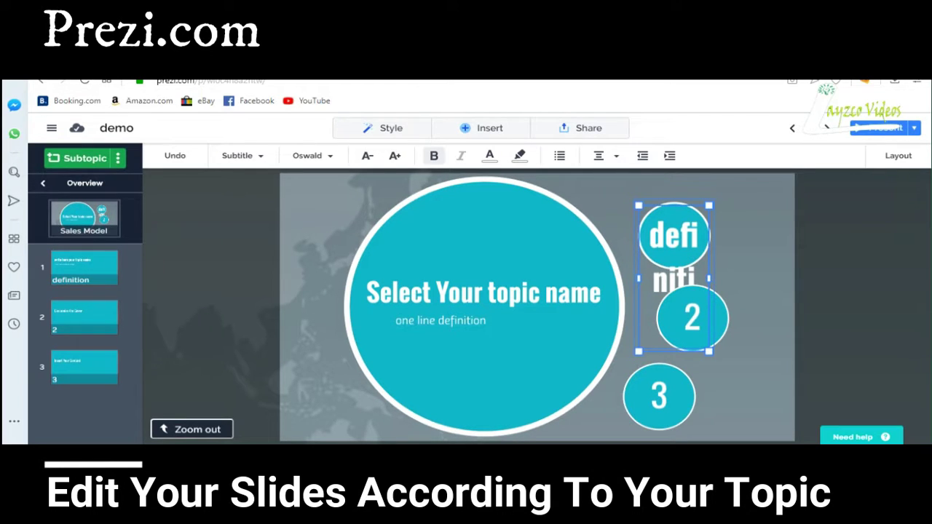
Reduce the "definition" label's font size until it fits on one line and move the label to the middle of its circle
{"action": "left_click", "coordinate": [367, 156]}
{"action": "left_click", "coordinate": [367, 155]}
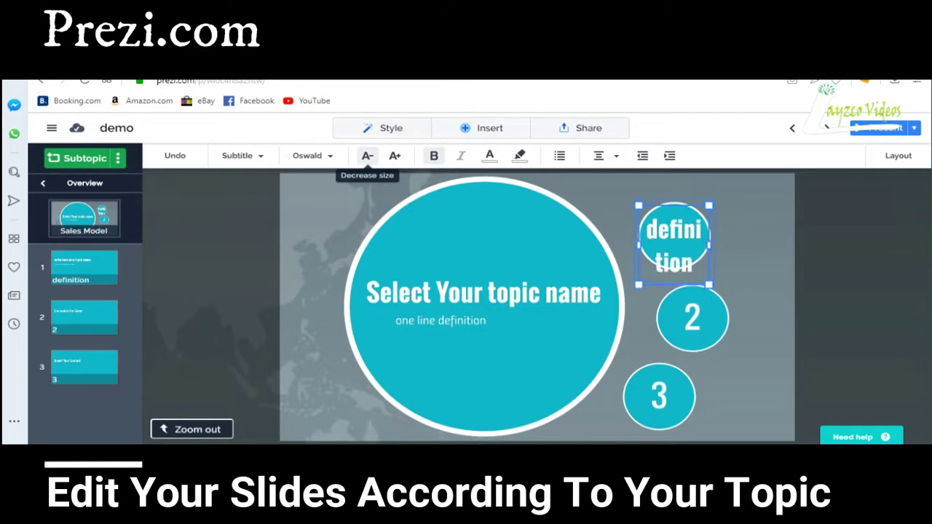
{"action": "left_click", "coordinate": [367, 156]}
{"action": "left_click", "coordinate": [367, 155]}
{"action": "left_click", "coordinate": [367, 156]}
{"action": "left_click", "coordinate": [367, 155]}
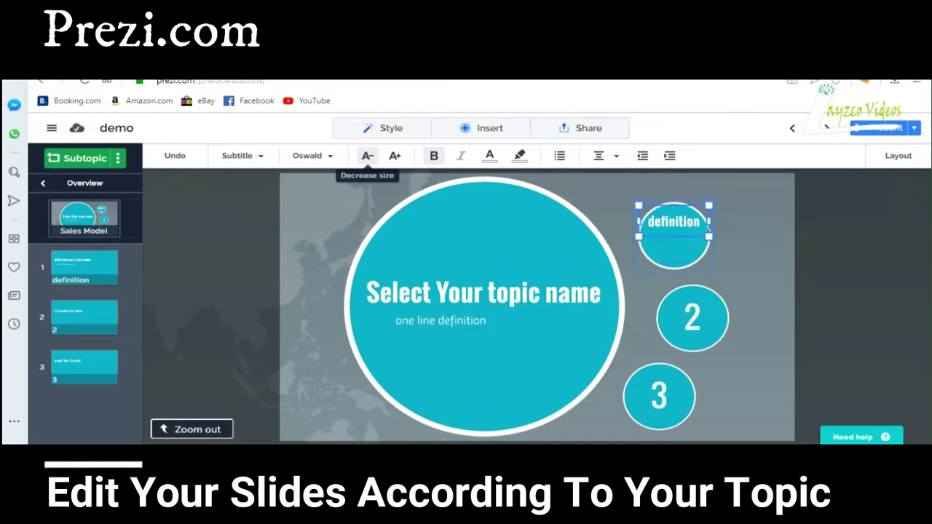
{"action": "left_click", "coordinate": [395, 155]}
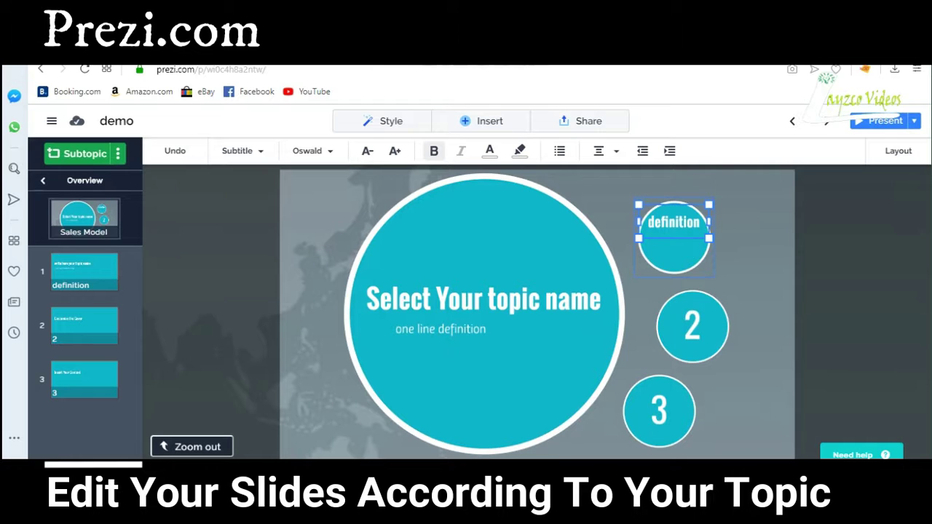
{"action": "left_click_drag", "start_coordinate": [673, 222], "coordinate": [673, 237]}
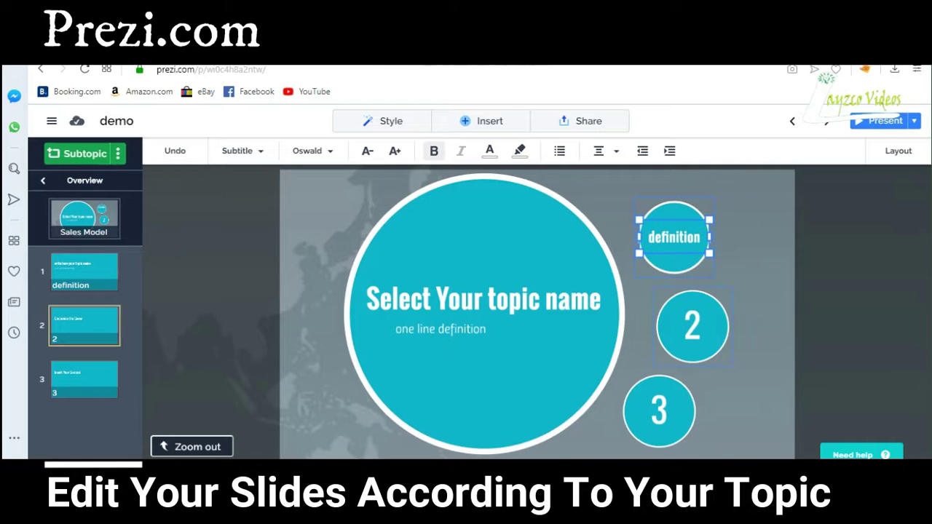
Open subtopic 2 and replace its "Customize the Cover" heading with "other details"
{"action": "left_click", "coordinate": [693, 326]}
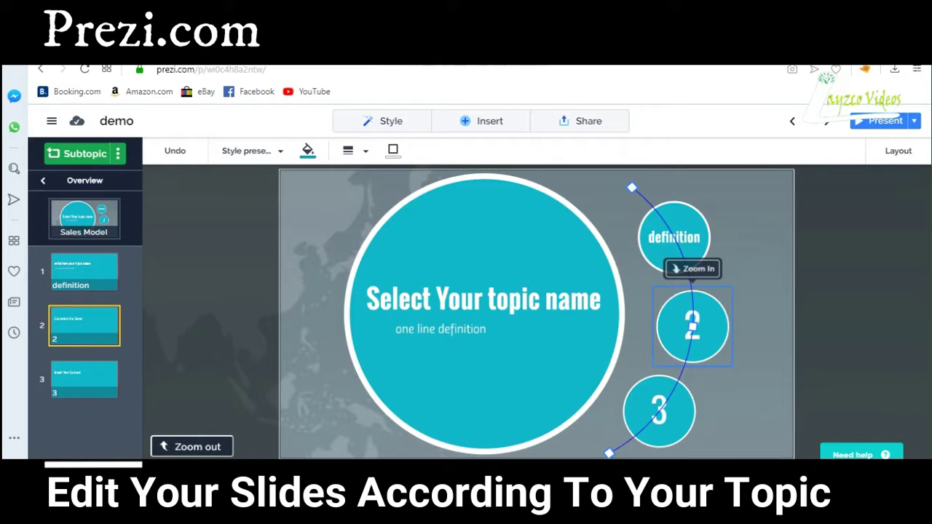
{"action": "left_click", "coordinate": [693, 269]}
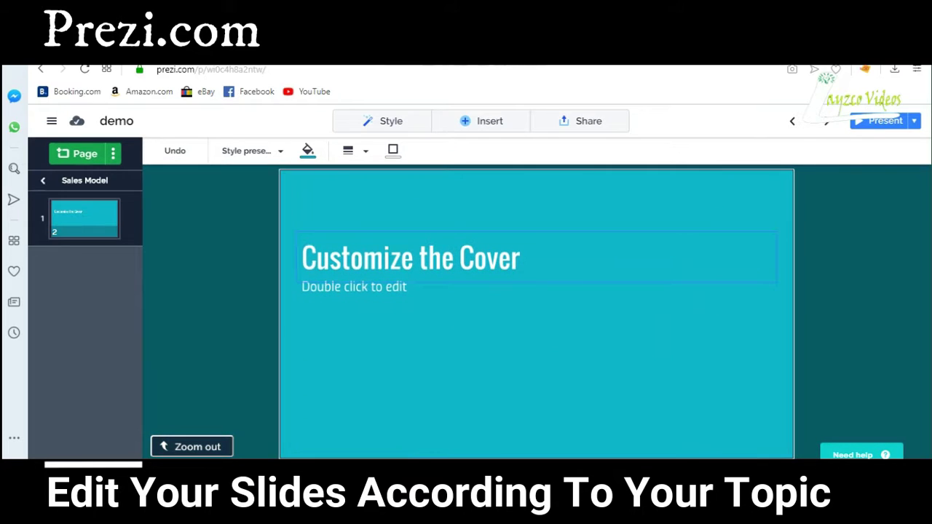
{"action": "left_click", "coordinate": [409, 257]}
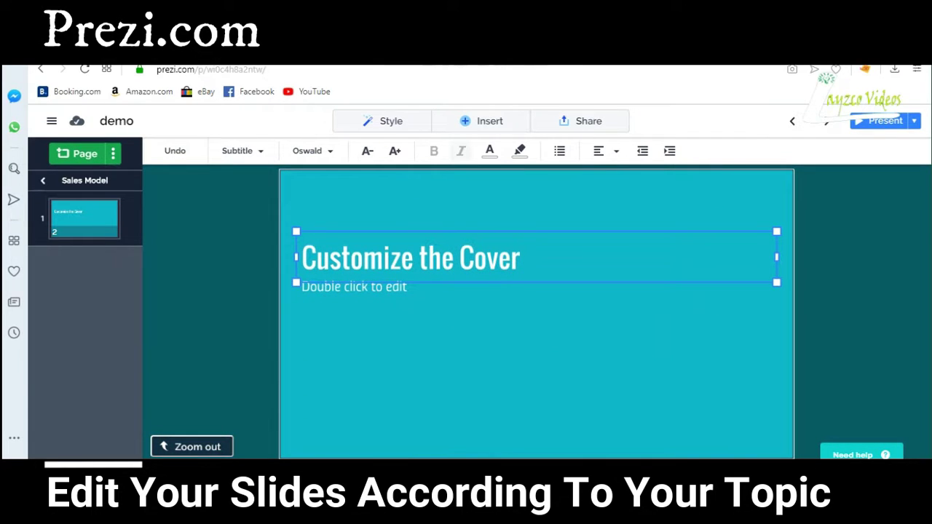
{"action": "key", "text": "BackSpace"}
{"action": "key", "text": "BackSpace"}
{"action": "key", "text": "BackSpace"}
{"action": "key", "text": "BackSpace"}
{"action": "key", "text": "BackSpace"}
{"action": "key", "text": "BackSpace"}
{"action": "key", "text": "BackSpace"}
{"action": "key", "text": "BackSpace"}
{"action": "key", "text": "BackSpace"}
{"action": "key", "text": "BackSpace"}
{"action": "key", "text": "BackSpace"}
{"action": "key", "text": "BackSpace"}
{"action": "key", "text": "BackSpace"}
{"action": "key", "text": "BackSpace"}
{"action": "key", "text": "BackSpace"}
{"action": "key", "text": "BackSpace"}
{"action": "key", "text": "BackSpace"}
{"action": "key", "text": "BackSpace"}
{"action": "key", "text": "BackSpace"}
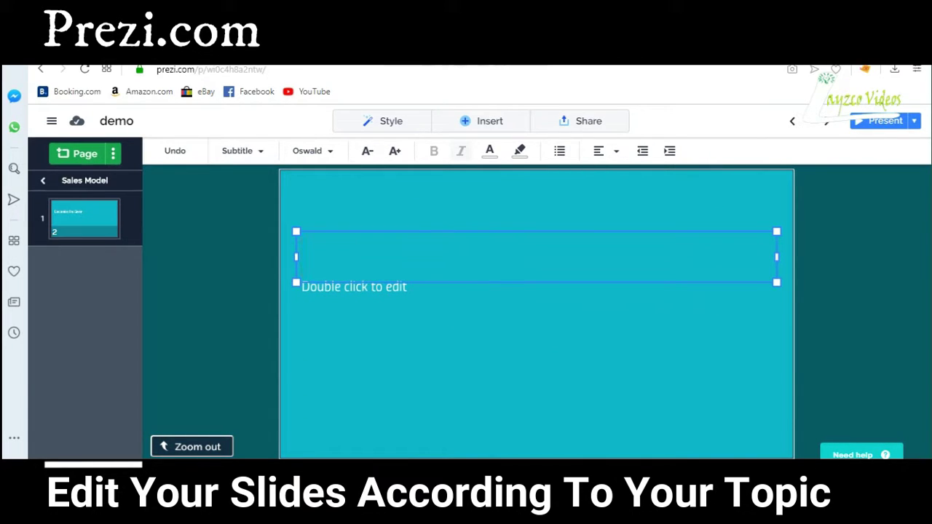
{"action": "type", "text": "oh"}
{"action": "key", "text": "BackSpace"}
{"action": "key", "text": "BackSpace"}
{"action": "type", "text": "Other"}
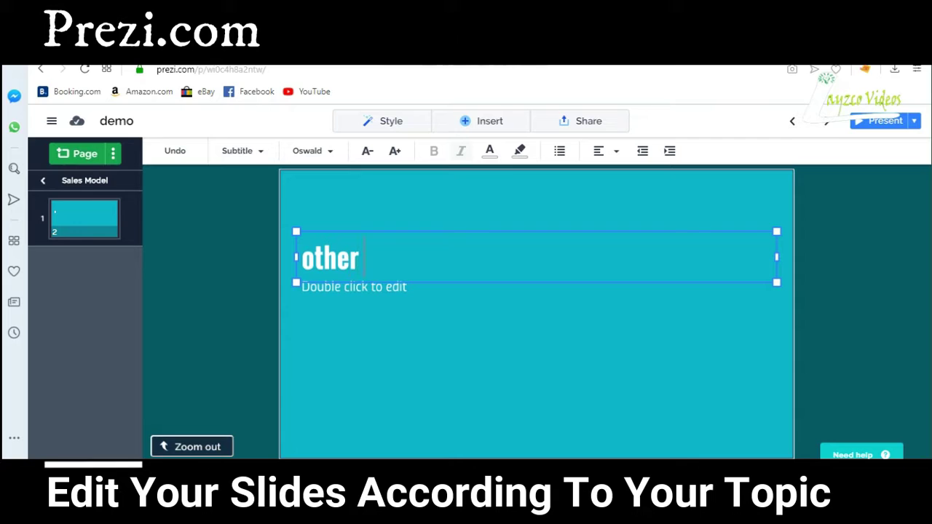
{"action": "type", "text": " details"}
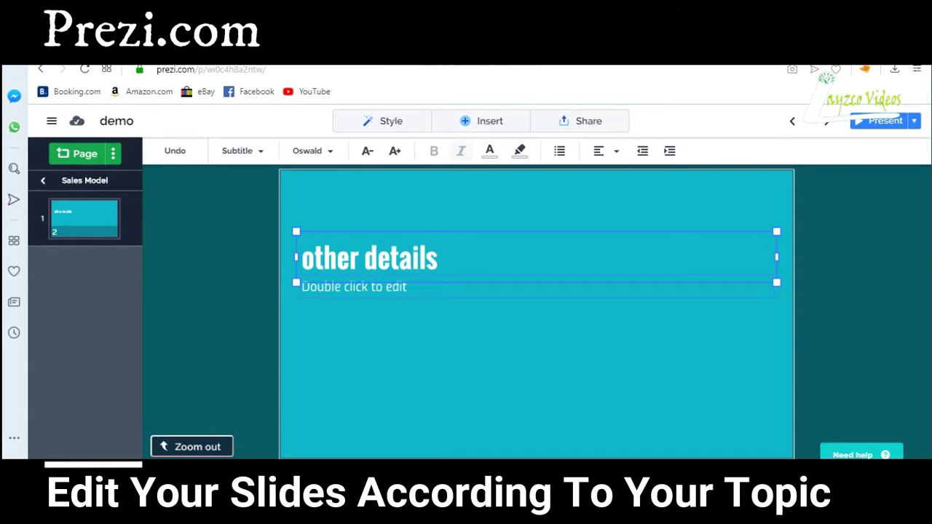
Replace the placeholder text under the "other details" heading with "so on...... continue"
{"action": "left_click", "coordinate": [354, 288]}
{"action": "left_click", "coordinate": [386, 258]}
{"action": "double_click", "coordinate": [355, 288]}
{"action": "type", "text": "s"}
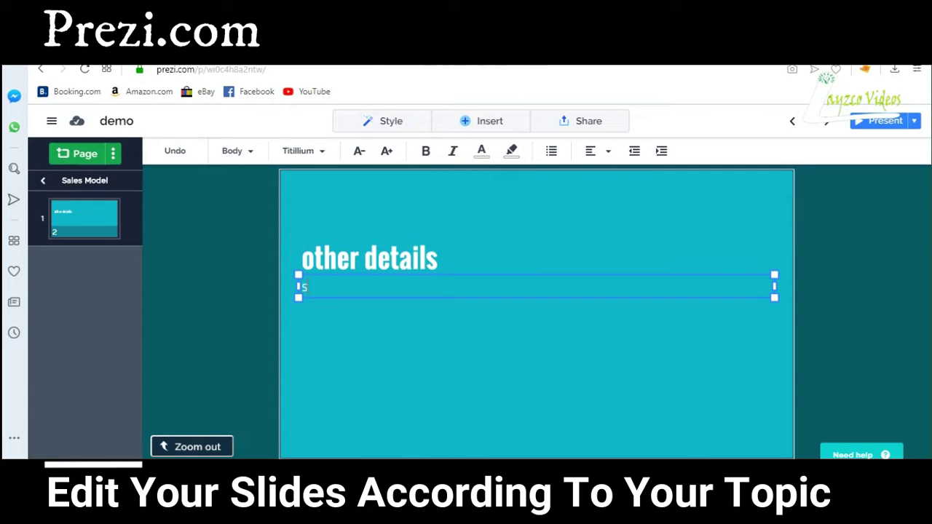
{"action": "type", "text": "o on...... continuew"}
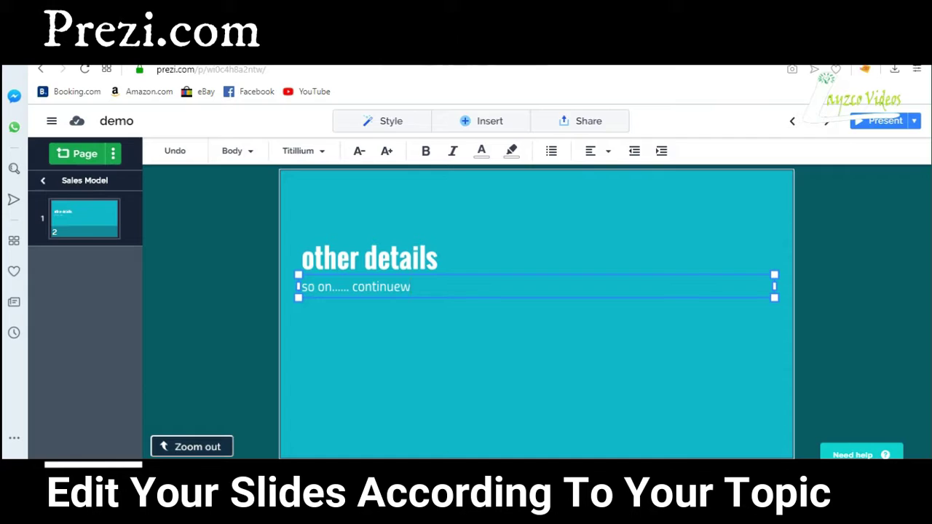
{"action": "key", "text": "BackSpace"}
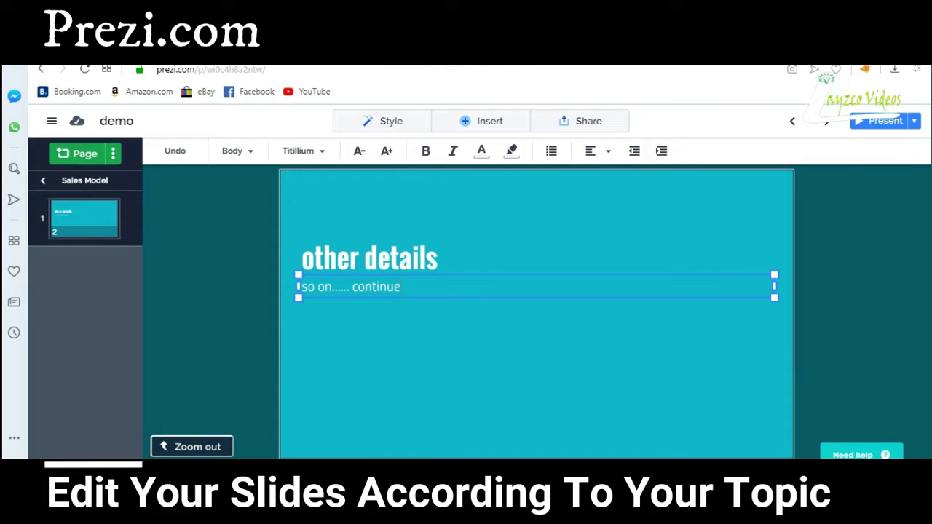